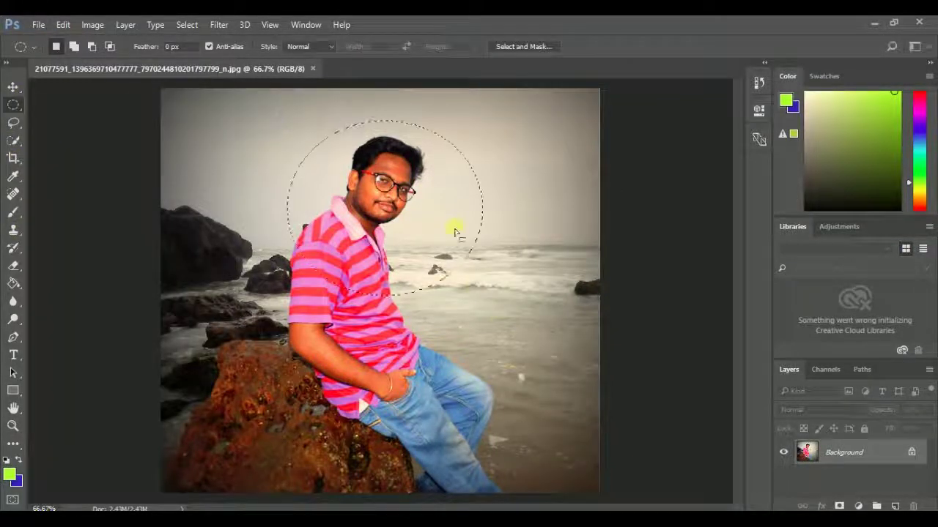
Step: Shrink and reposition the circular face cutout with Free Transform
key(ctrl+t)
drag(477, 297, 450, 282)
mouse_move(388, 212)
mouse_down()
mouse_move(402, 189)
mouse_move(334, 238)
mouse_up()
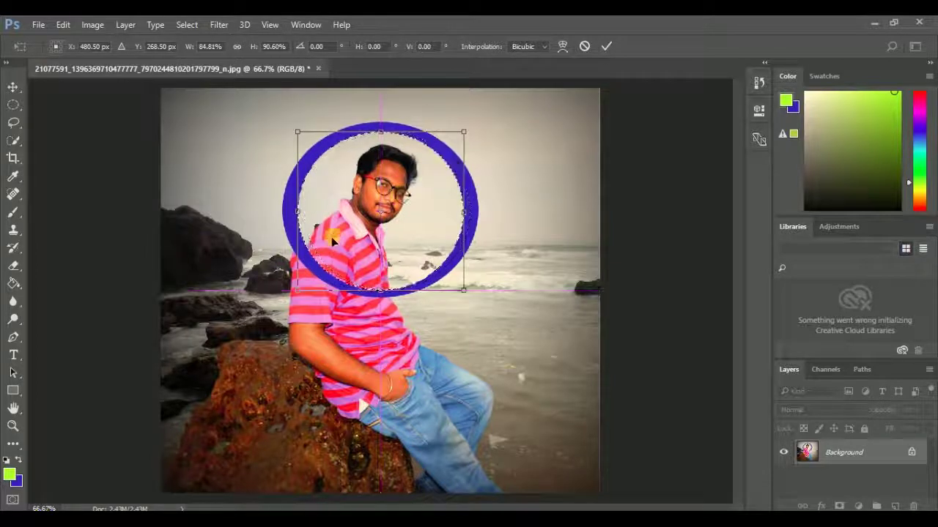
key(Return)
Step: Create a new cyan document and drag the face circle into it
click(73, 44)
click(38, 25)
click(801, 473)
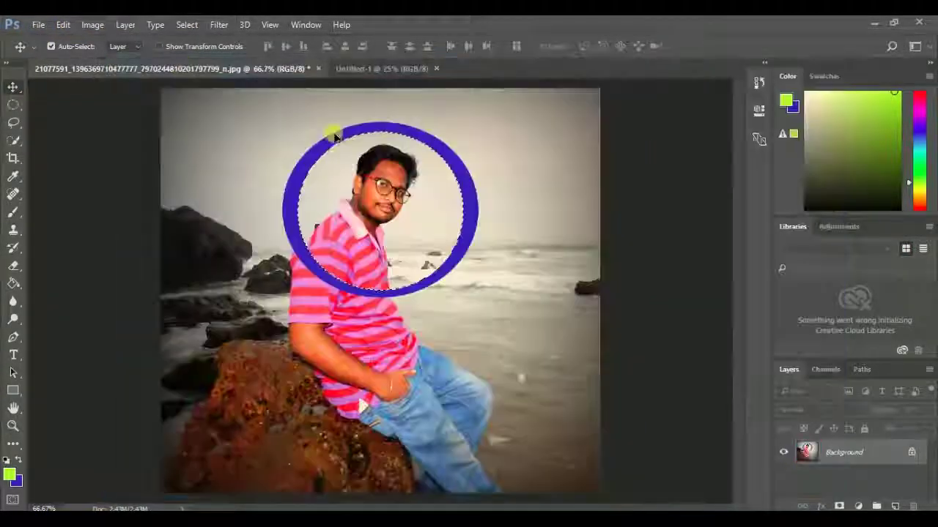
click(218, 68)
click(377, 68)
drag(142, 69, 147, 176)
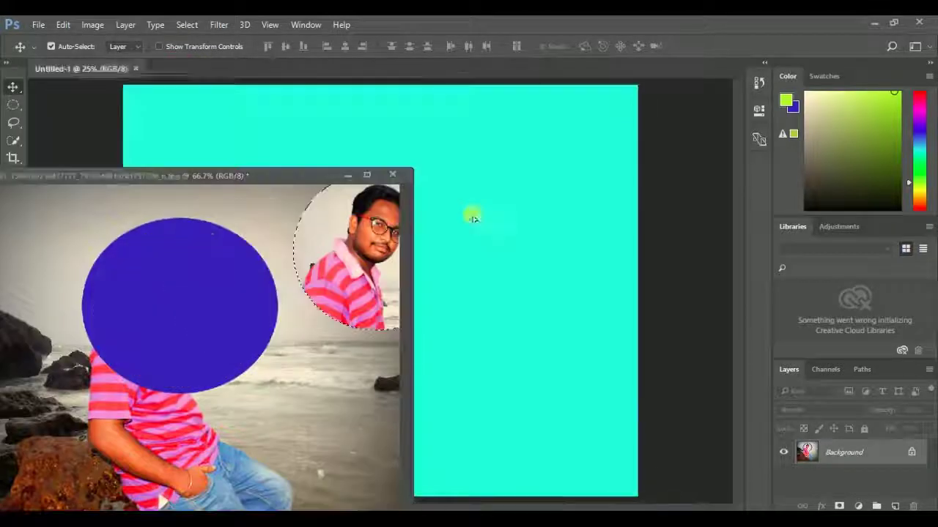
drag(352, 242, 466, 223)
Step: Enlarge the face circle and centre it on the cyan canvas
key(m)
right_click(389, 250)
click(430, 386)
mouse_move(398, 272)
mouse_down()
mouse_move(552, 421)
mouse_move(440, 424)
mouse_up()
key(Return)
drag(418, 228, 419, 239)
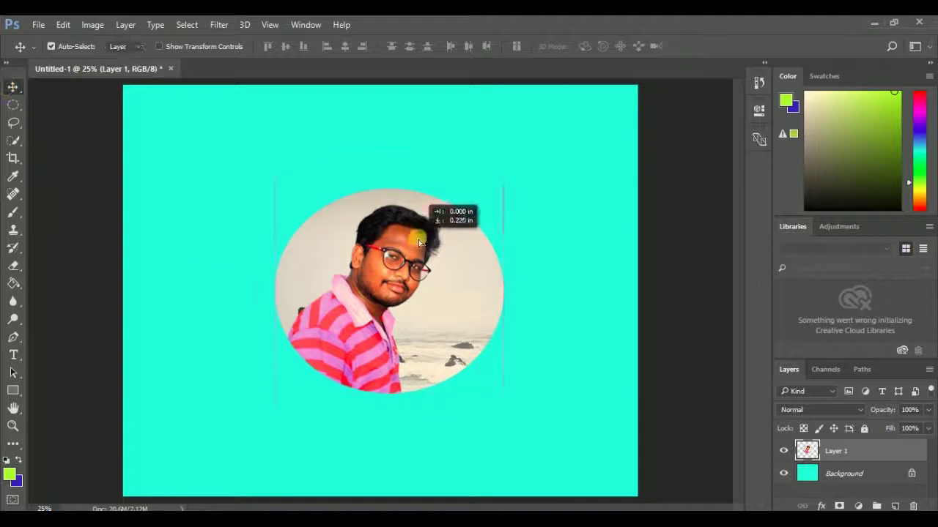
Step: Save the image to the desktop as PNG 'surya' and preview it
click(38, 25)
click(100, 177)
click(159, 293)
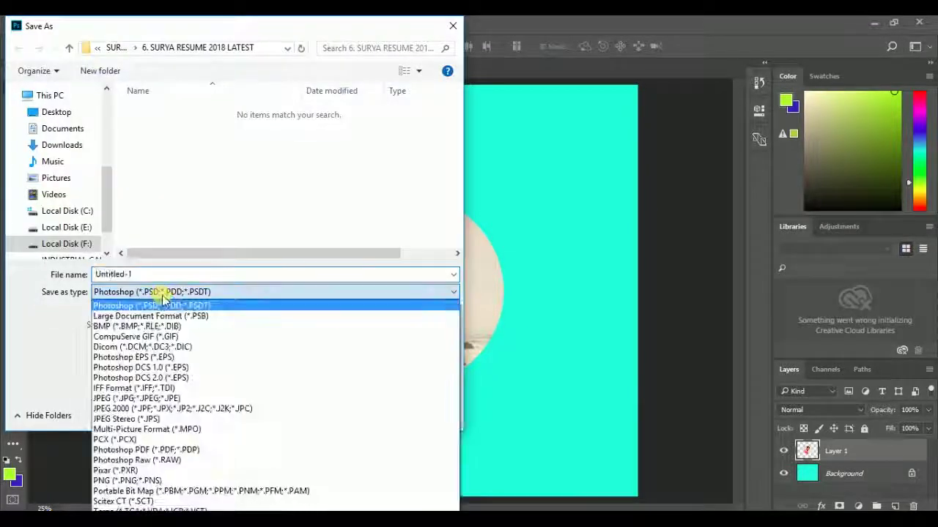
click(132, 485)
click(56, 113)
text(surya)
click(353, 413)
click(515, 173)
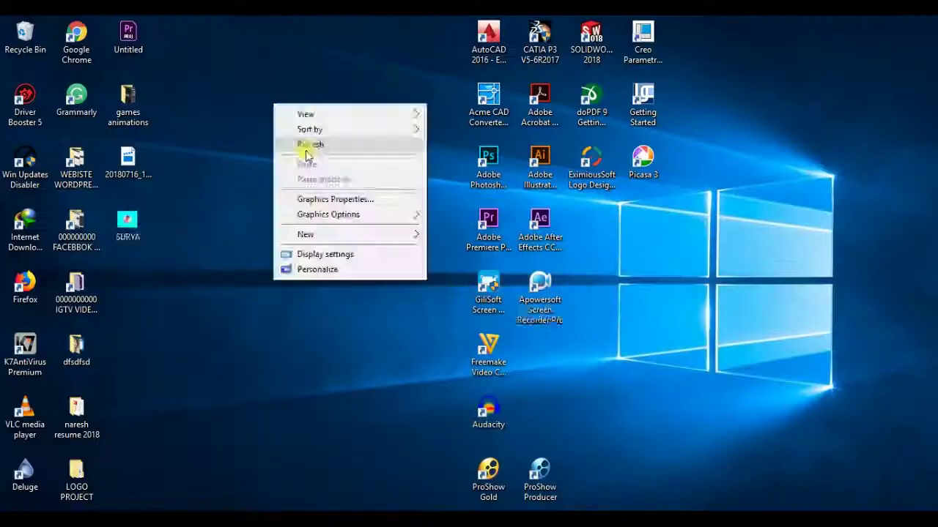
double_click(328, 156)
click(928, 27)
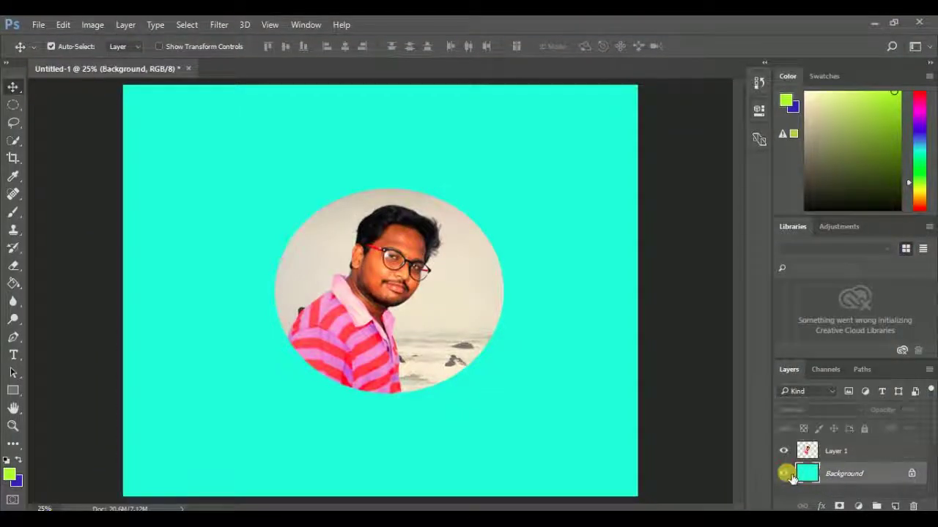
Step: Hide the cyan background, save the transparent copy as SURYA, and start a new Illustrator document
click(785, 474)
click(38, 24)
click(62, 178)
text(SURYA)
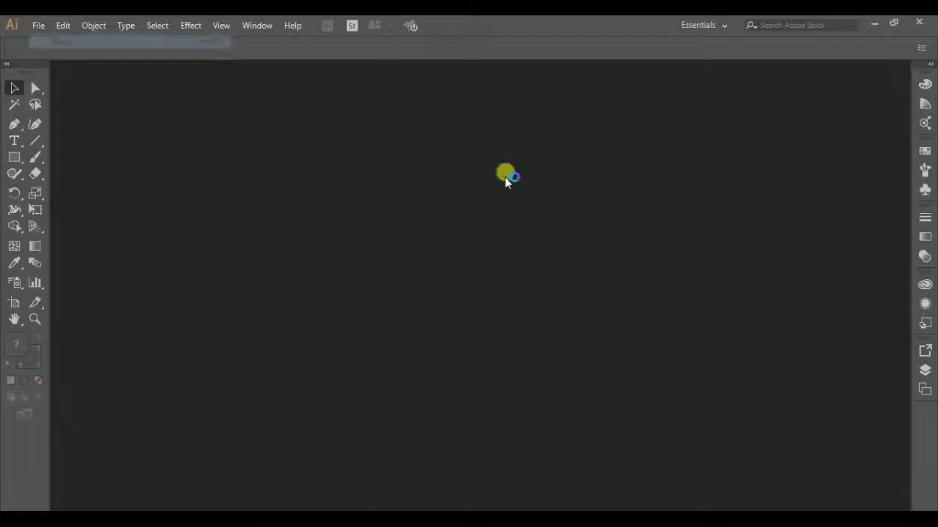
key(ctrl+n)
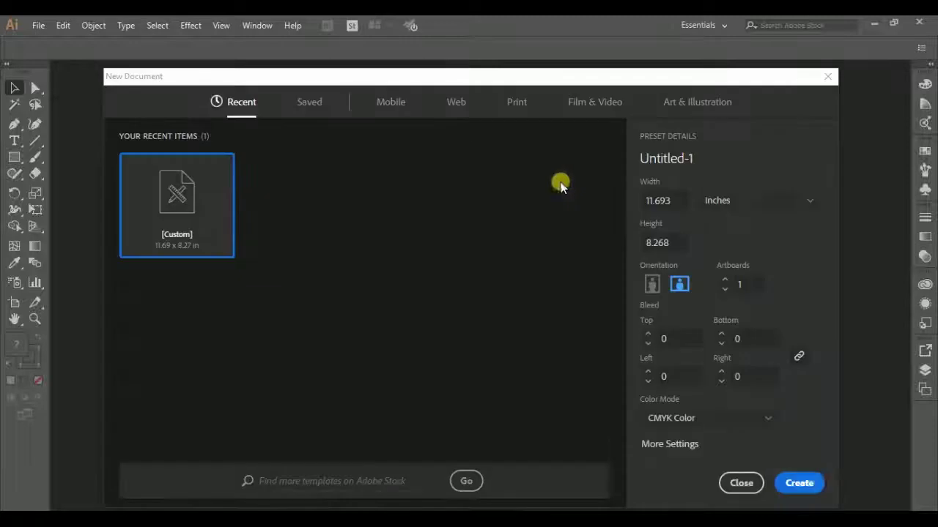
Step: Create the blank document and open SURYA 2.png in it
click(796, 481)
click(38, 25)
click(63, 69)
double_click(161, 136)
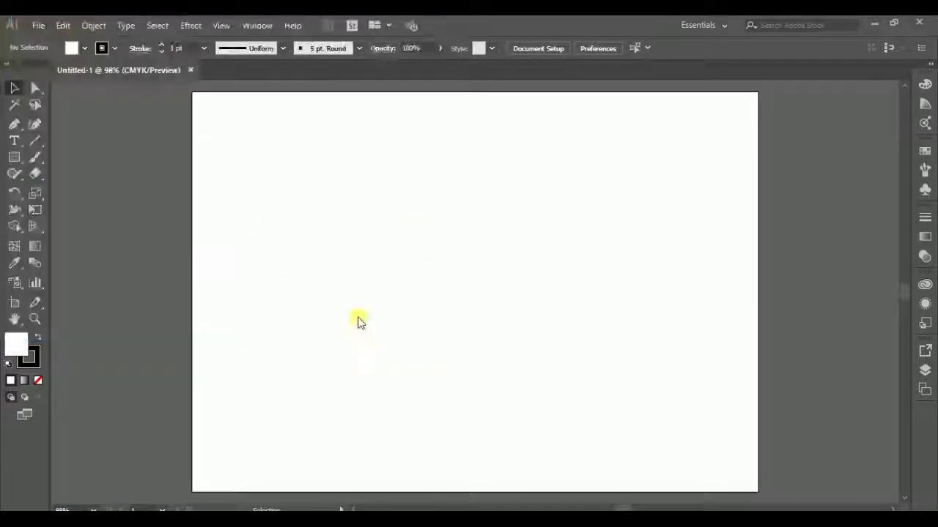
Step: Resize, narrow and move the portrait toward the page centre, undoing the last resizes
mouse_move(226, 93)
mouse_down()
mouse_move(268, 151)
mouse_move(195, 93)
mouse_up()
drag(722, 492, 754, 495)
drag(754, 293, 670, 299)
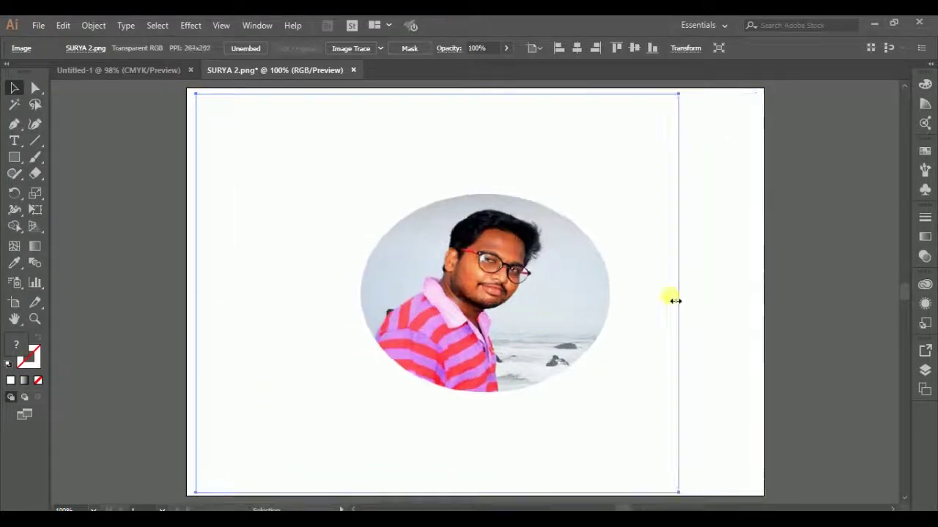
drag(196, 293, 325, 295)
drag(492, 287, 435, 201)
drag(613, 410, 694, 465)
key(ctrl+z)
key(ctrl+z)
key(ctrl+z)
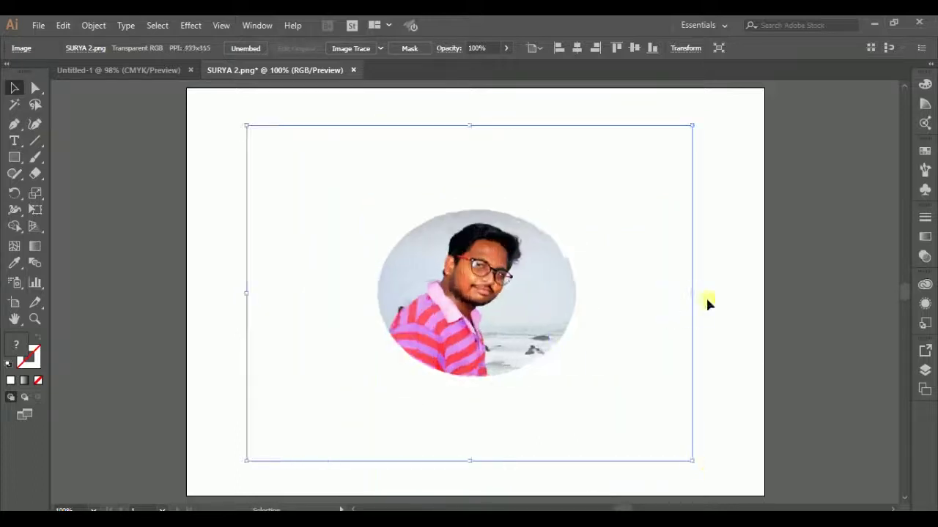
key(ctrl+z)
scroll(477, 184, up, 1)
key(ctrl+z)
key(ctrl+shift+z)
Step: Squeeze the oval portrait into a circle and deselect it
drag(762, 335, 682, 316)
scroll(685, 315, down, 1)
click(689, 278)
drag(14, 156, 55, 192)
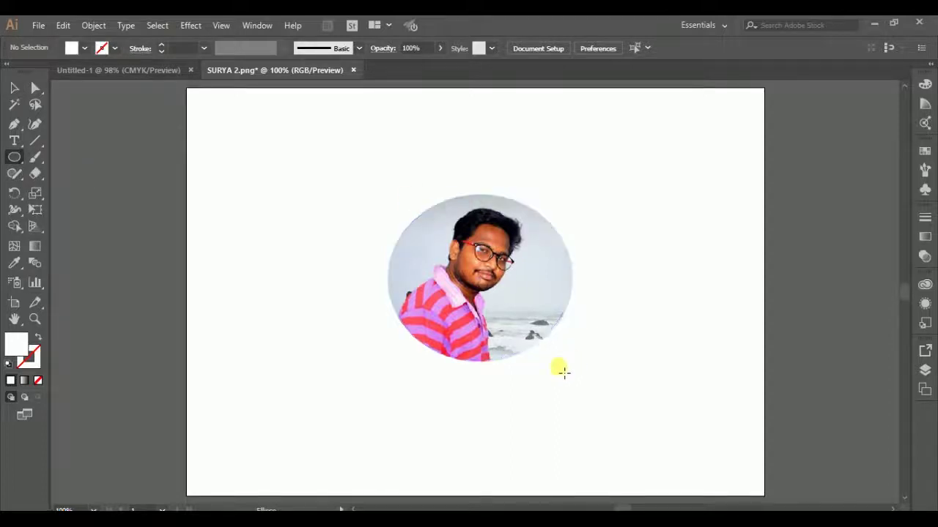
click(191, 25)
Step: Select the portrait image and open the Effect Gallery for it
click(253, 223)
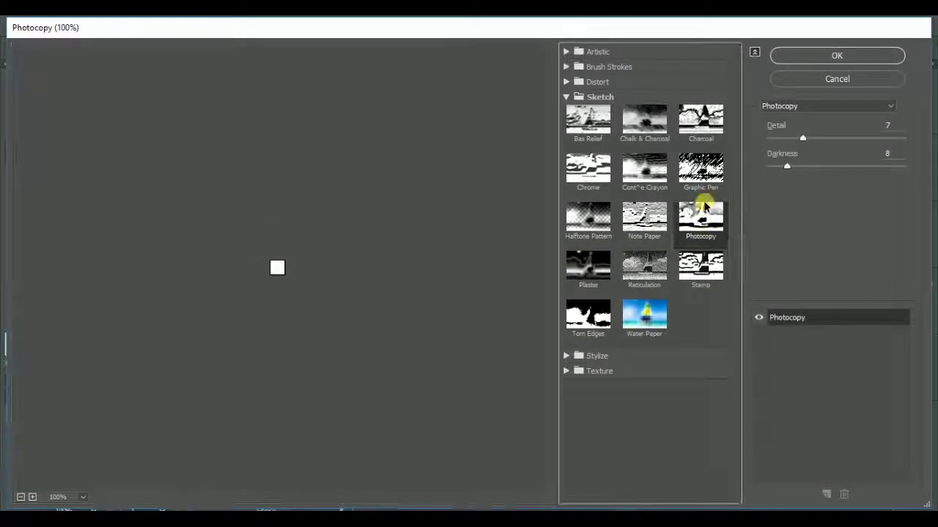
key(Escape)
click(14, 88)
click(381, 263)
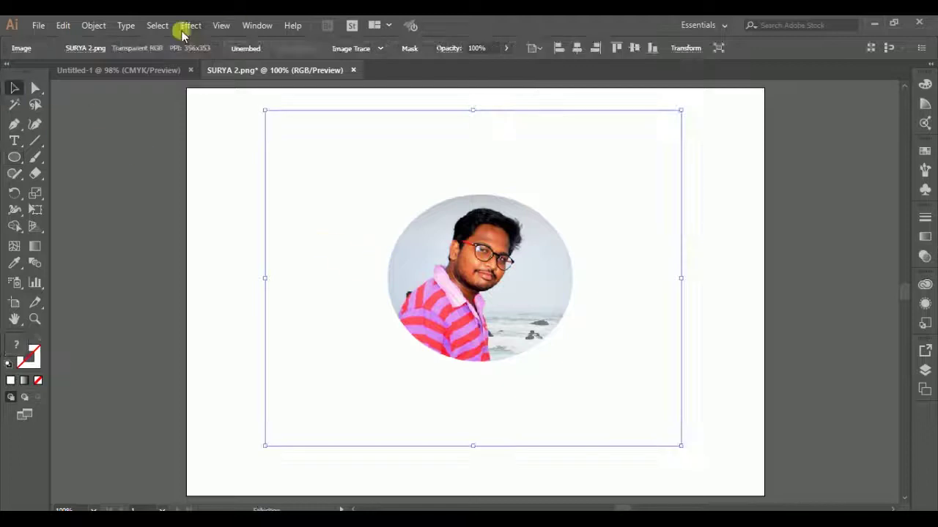
click(190, 25)
click(244, 234)
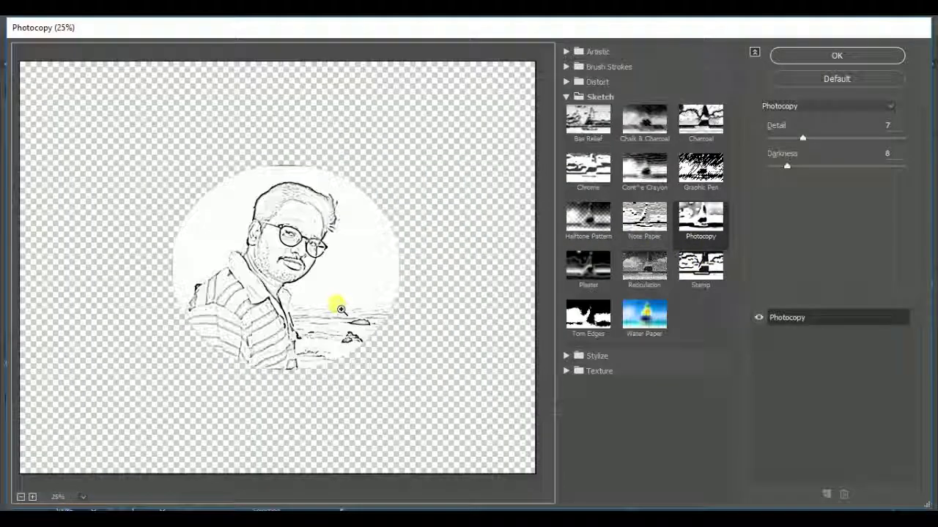
Step: Preview several Sketch filters and apply Stamp to the portrait
key(ctrl+plus)
click(586, 224)
click(696, 124)
click(699, 269)
click(643, 282)
click(644, 315)
click(701, 216)
click(700, 265)
click(702, 212)
click(837, 56)
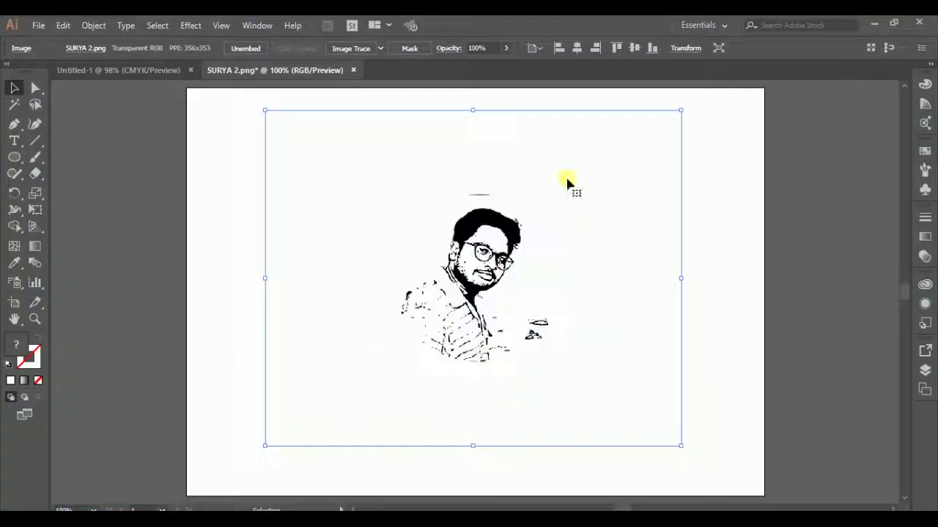
Step: Draw a trial circle over the portrait, then undo it
click(748, 289)
click(14, 157)
drag(332, 186, 529, 373)
key(ctrl+z)
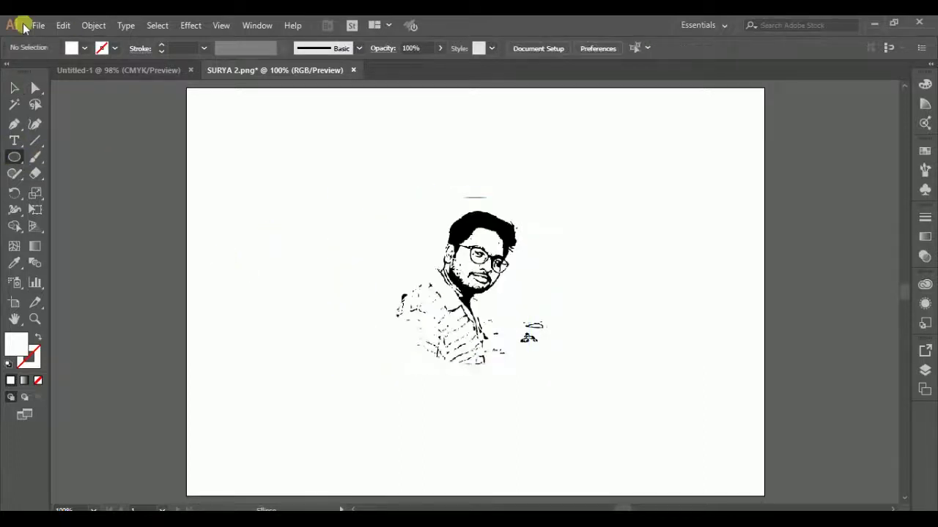
Step: Set the fill to None and the stroke colour to black
click(38, 25)
click(269, 147)
key(Escape)
click(82, 51)
click(87, 115)
double_click(28, 356)
click(494, 341)
click(811, 181)
Step: Draw a circle around the portrait and fit it snugly around the image
drag(137, 169, 330, 350)
key(ctrl+z)
drag(367, 197, 560, 374)
key(v)
drag(454, 201, 460, 208)
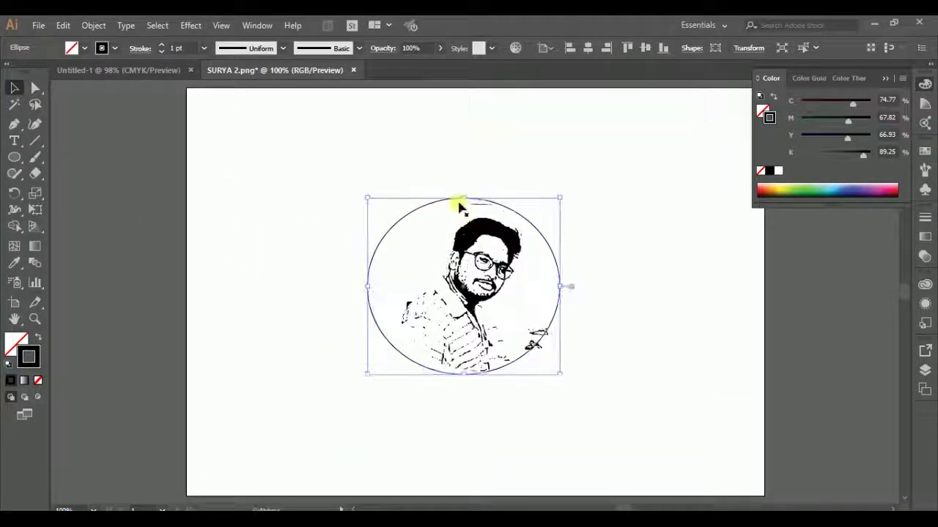
drag(560, 285, 557, 292)
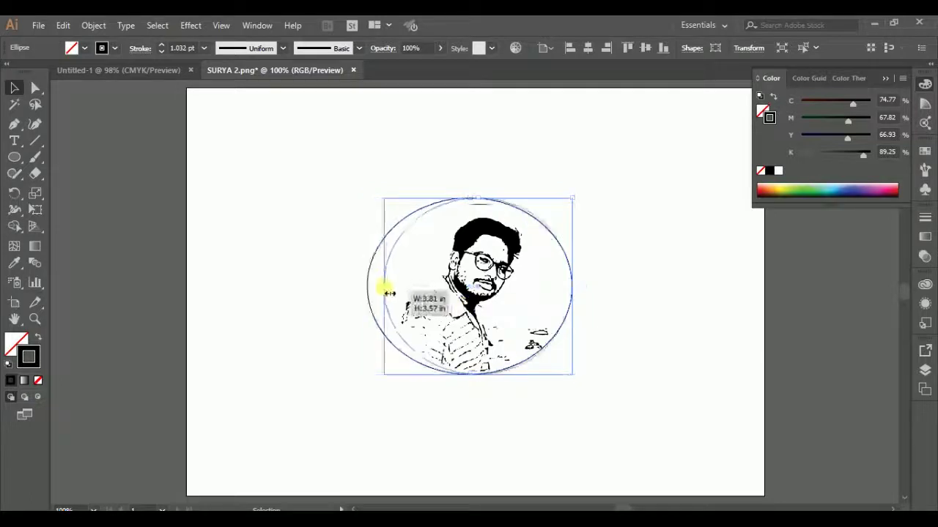
drag(389, 293, 384, 287)
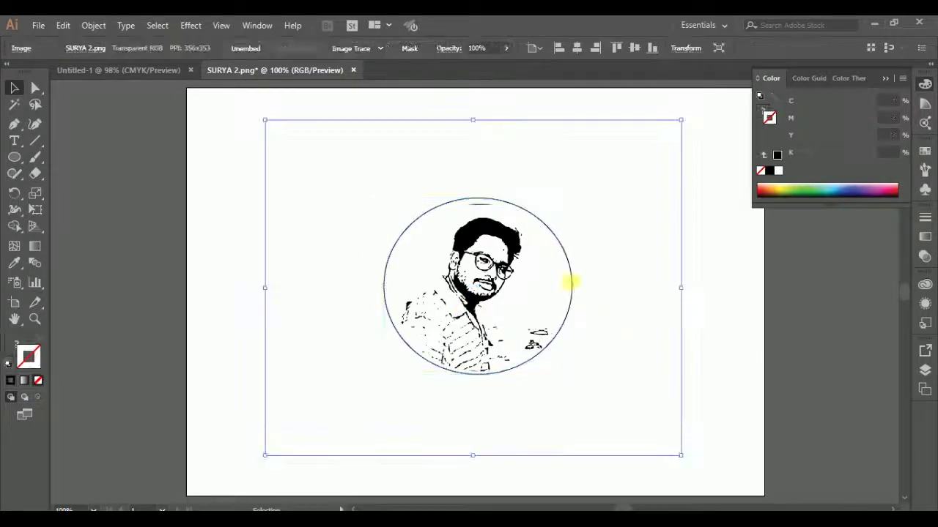
click(414, 220)
click(573, 279)
Step: Turn the ring's stroke blue
click(576, 314)
click(775, 293)
scroll(579, 333, up, 1)
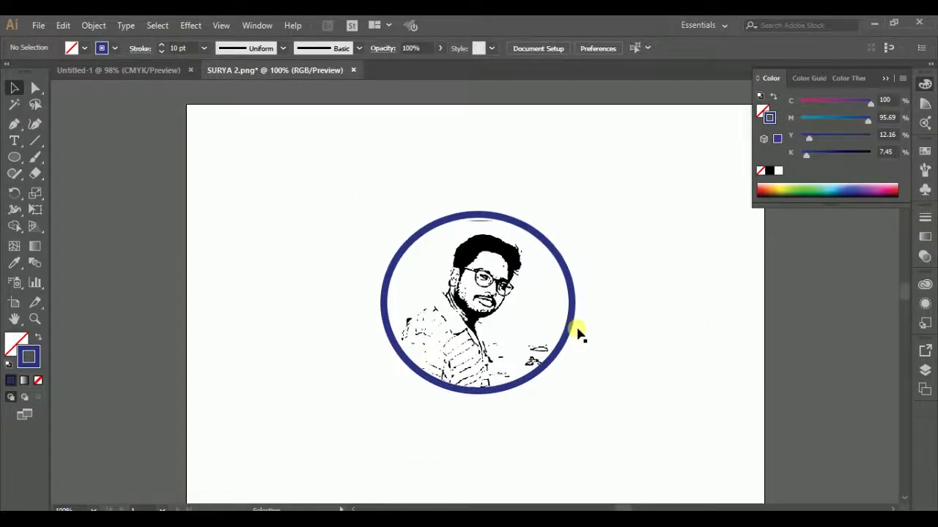
scroll(578, 331, down, 2)
scroll(578, 331, up, 1)
scroll(574, 329, down, 2)
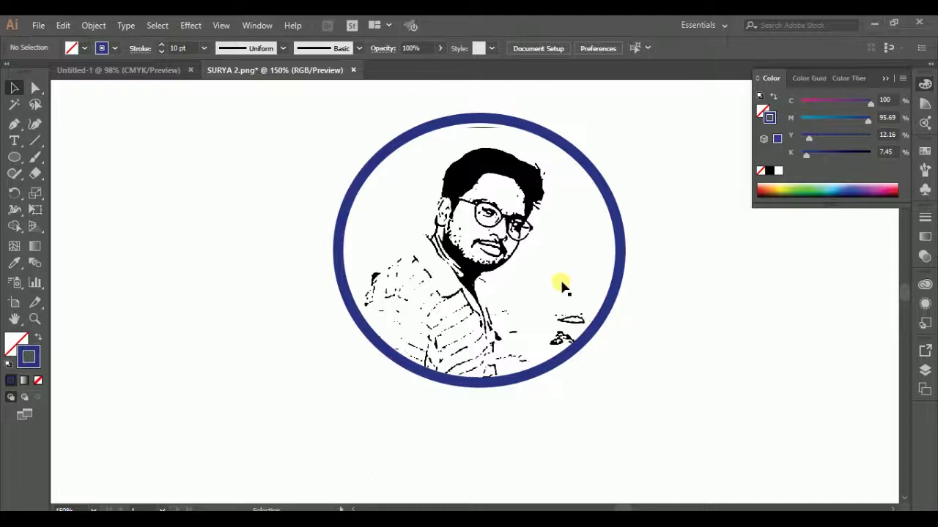
scroll(628, 293, up, 3)
scroll(628, 293, down, 1)
Step: Apply a gradient to the ring's stroke with a blue stop moved to 26.59%
click(925, 217)
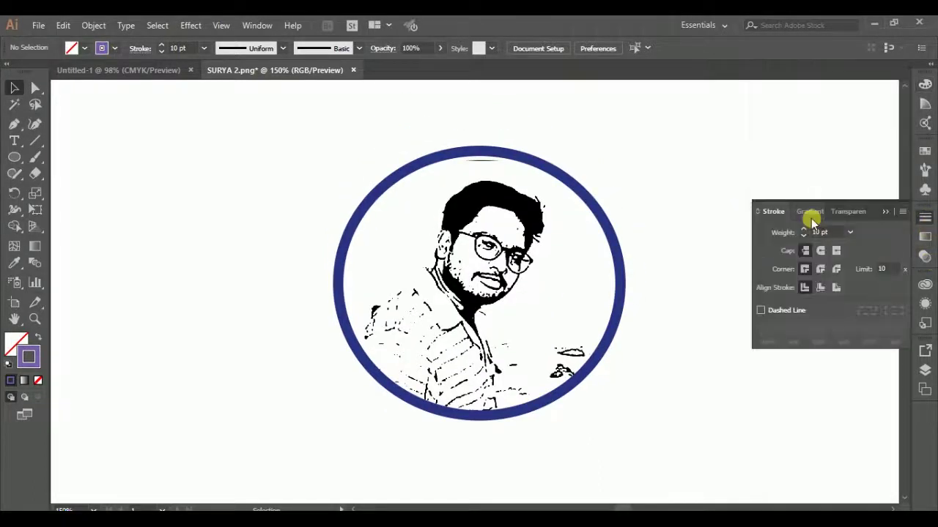
click(805, 211)
click(586, 320)
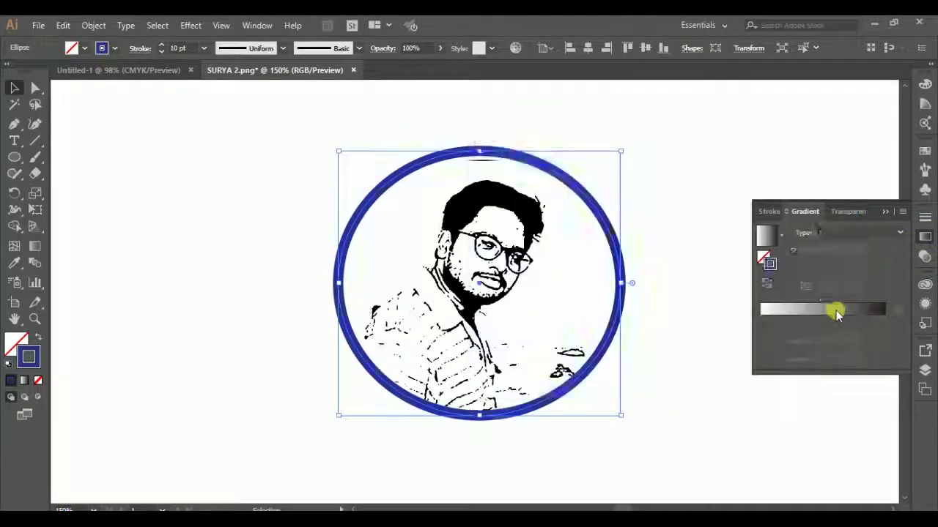
click(823, 307)
double_click(770, 262)
click(811, 180)
mouse_move(811, 315)
mouse_down()
mouse_move(791, 315)
mouse_move(823, 317)
mouse_up()
Step: Zoom back out to the whole page and reselect the gradient ring
click(655, 308)
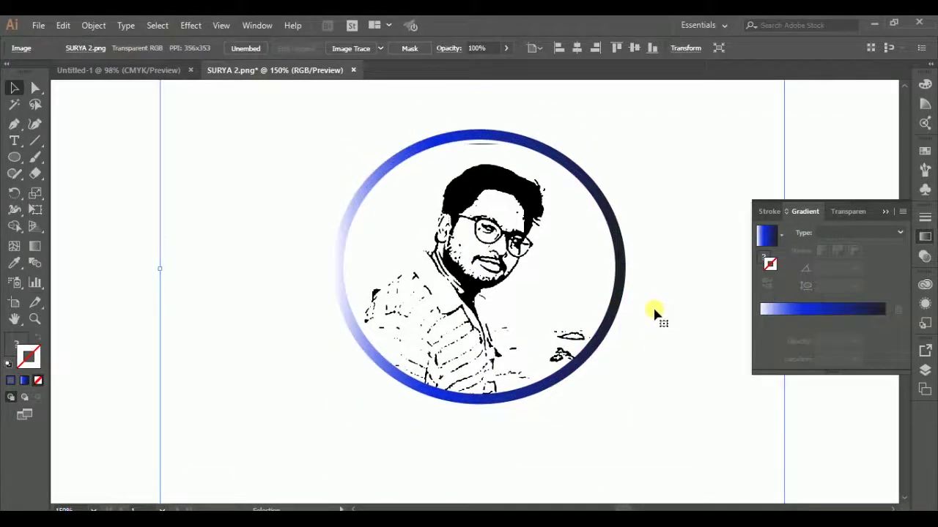
key(ctrl+minus)
click(573, 292)
click(627, 367)
click(192, 25)
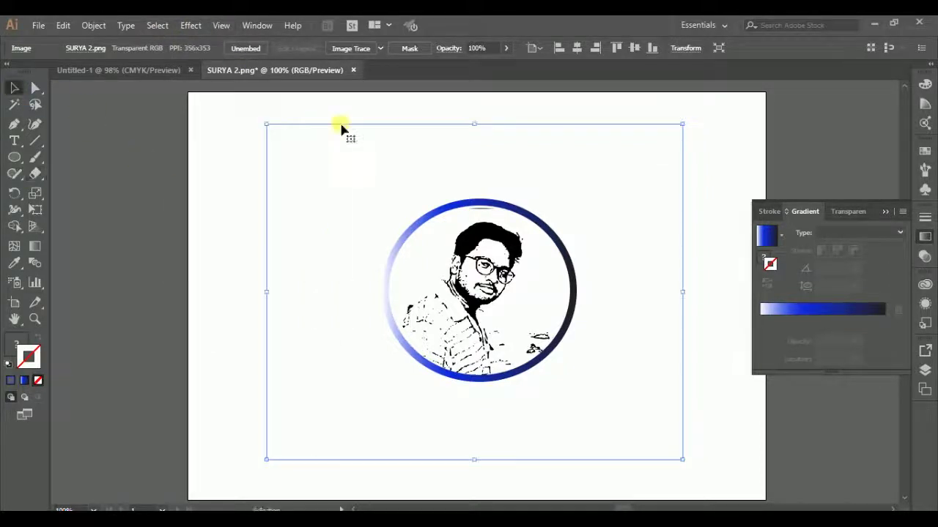
Step: Feather the portrait image and add an Inner Glow, then clear the selection
click(191, 25)
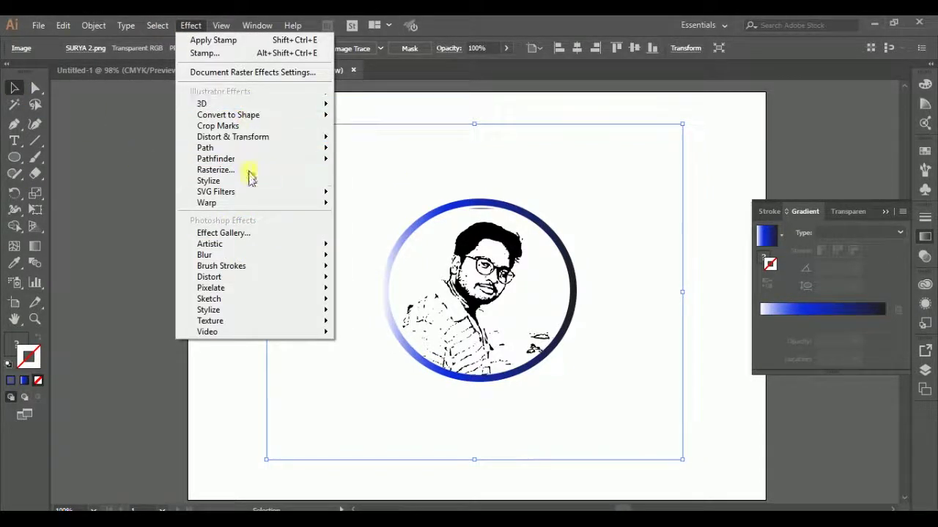
mouse_move(208, 180)
click(398, 195)
click(461, 286)
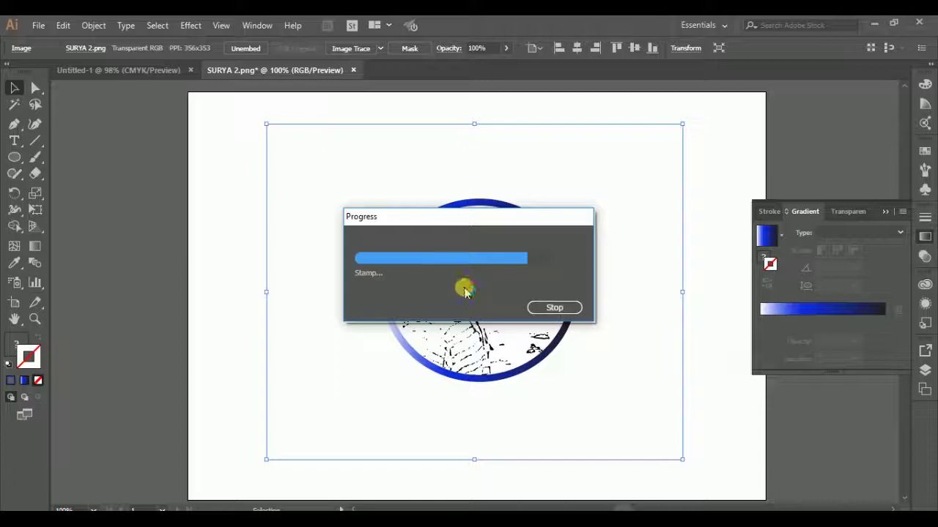
click(191, 25)
click(400, 212)
key(Return)
click(714, 481)
click(496, 266)
scroll(620, 383, down, 1)
click(724, 400)
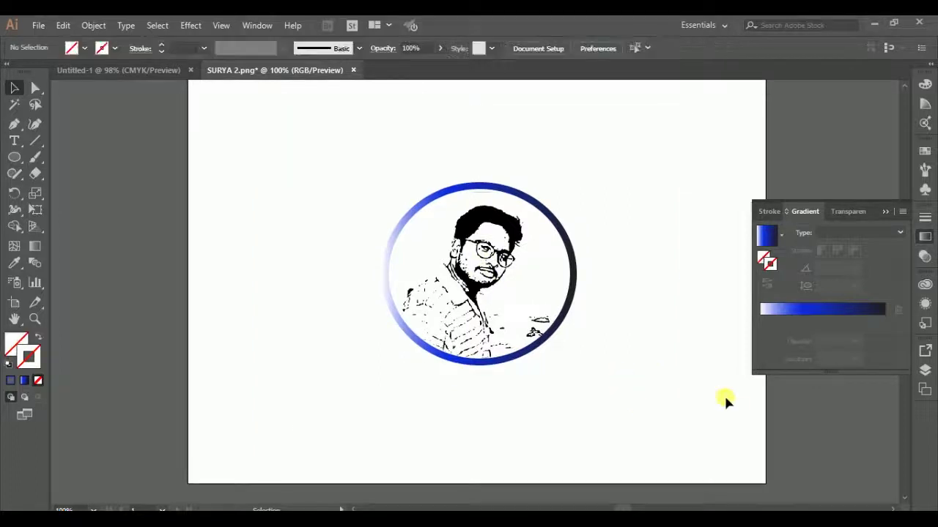
right_click(230, 152)
click(222, 255)
Step: Type SURYA below the portrait ring and set it to 48 pt
scroll(224, 243, up, 1)
right_click(225, 243)
click(14, 157)
click(222, 154)
key(t)
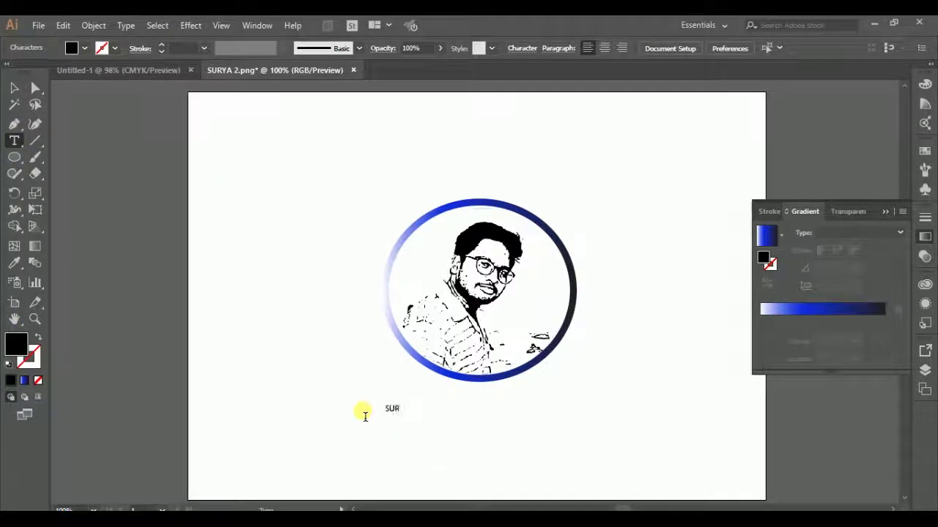
click(522, 48)
click(445, 129)
click(454, 348)
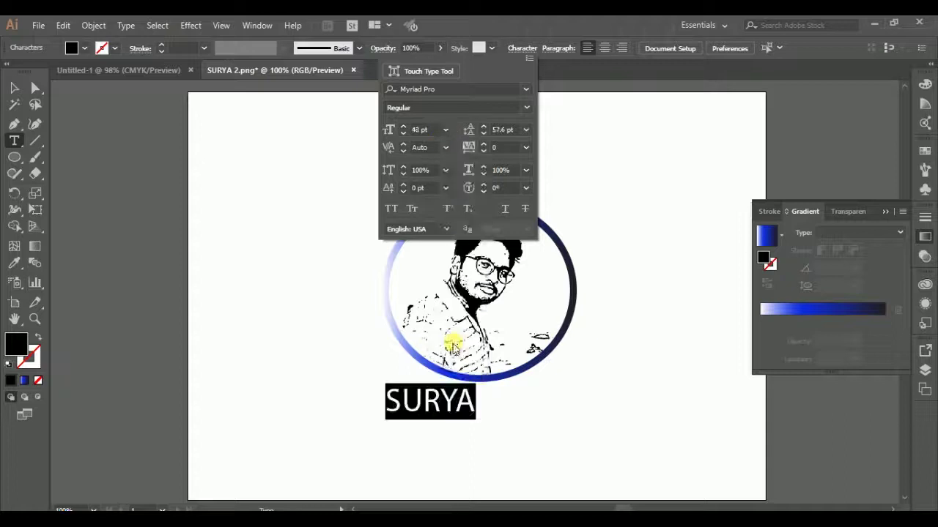
Step: Browse the font list, then pan the artwork left with the Hand tool
click(511, 90)
key(Escape)
key(h)
drag(488, 268, 350, 277)
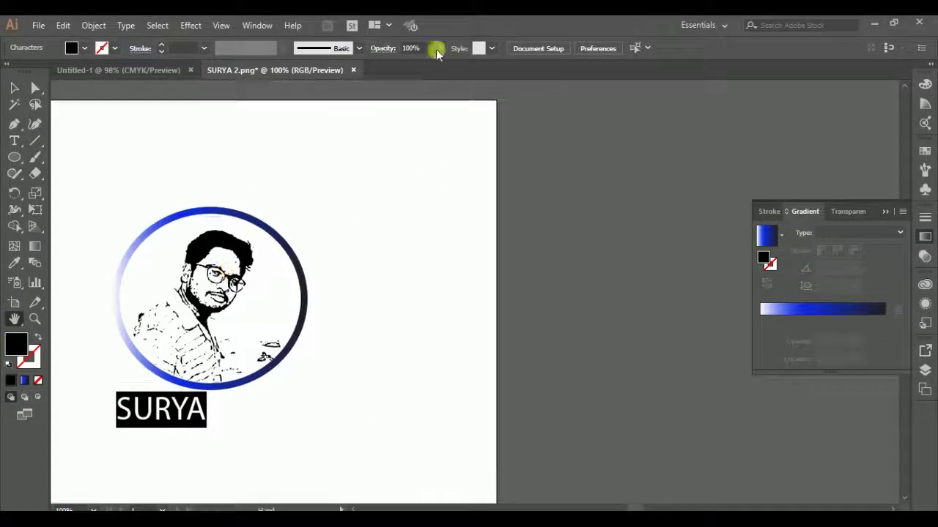
key(Escape)
Step: Try Rage Italic as the font for the SURYA text
click(422, 47)
click(427, 90)
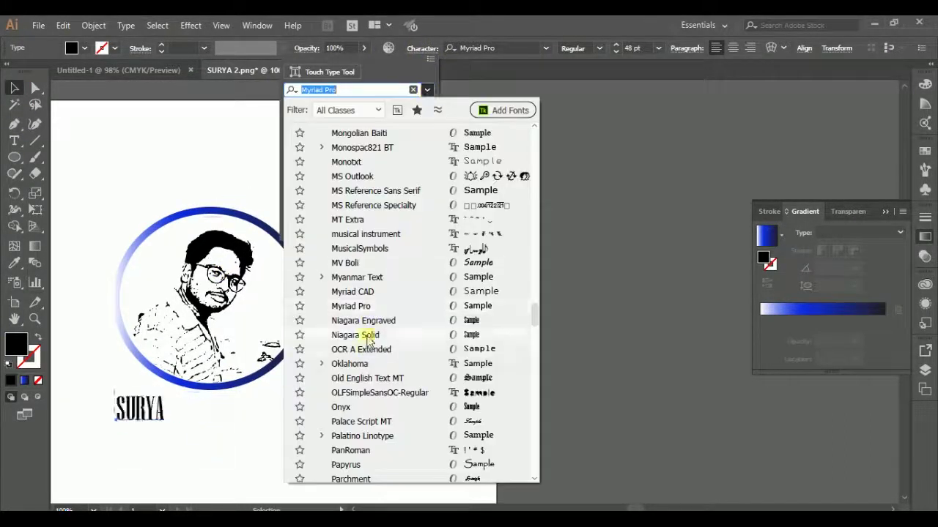
scroll(352, 414, down, 5)
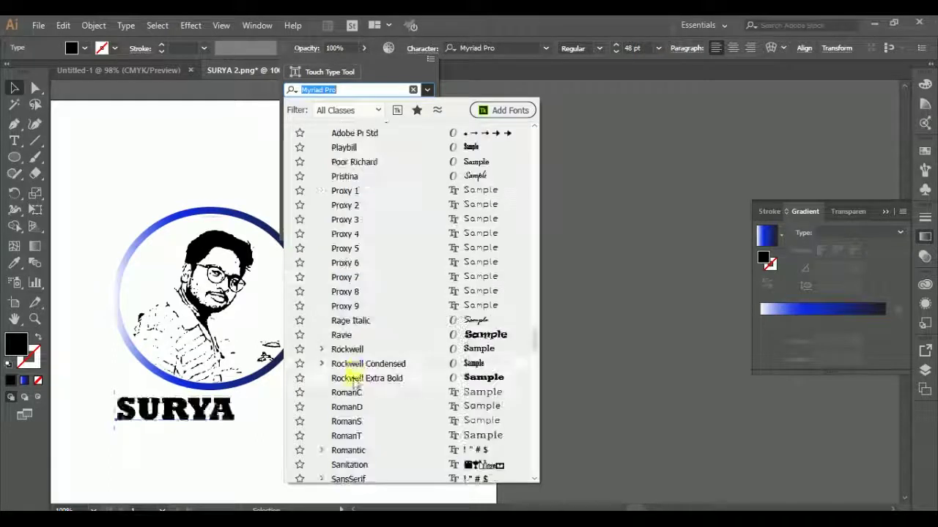
click(352, 322)
key(Escape)
Step: Reselect SURYA and change its font to Rockwell Extra Bold
click(376, 285)
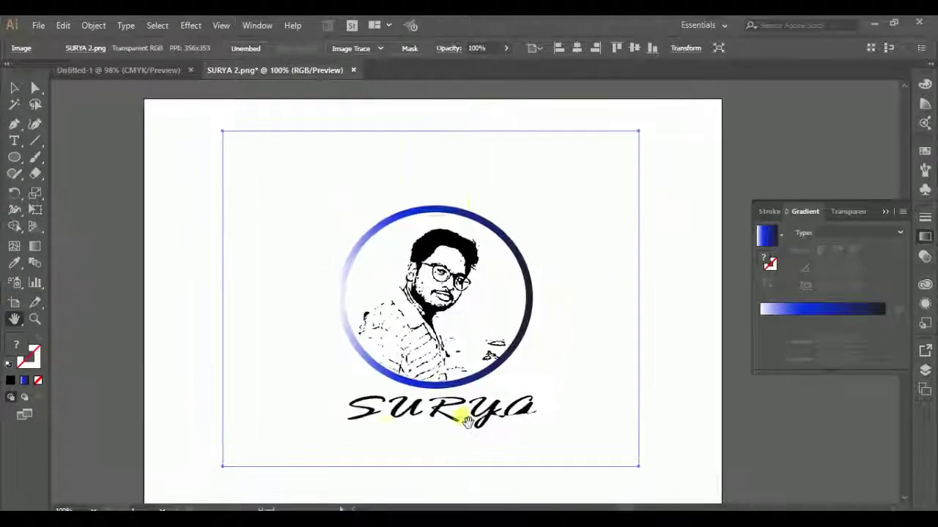
drag(132, 297, 120, 294)
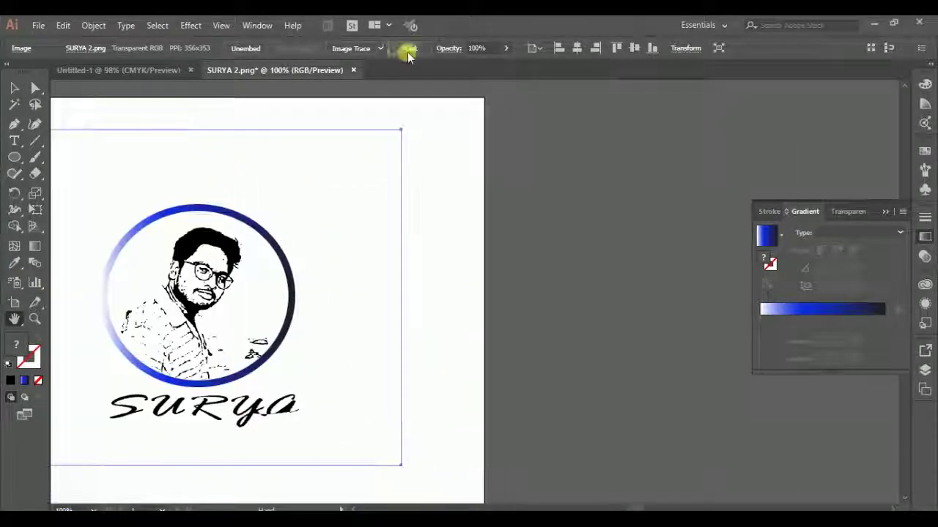
key(v)
click(274, 401)
click(422, 48)
click(427, 89)
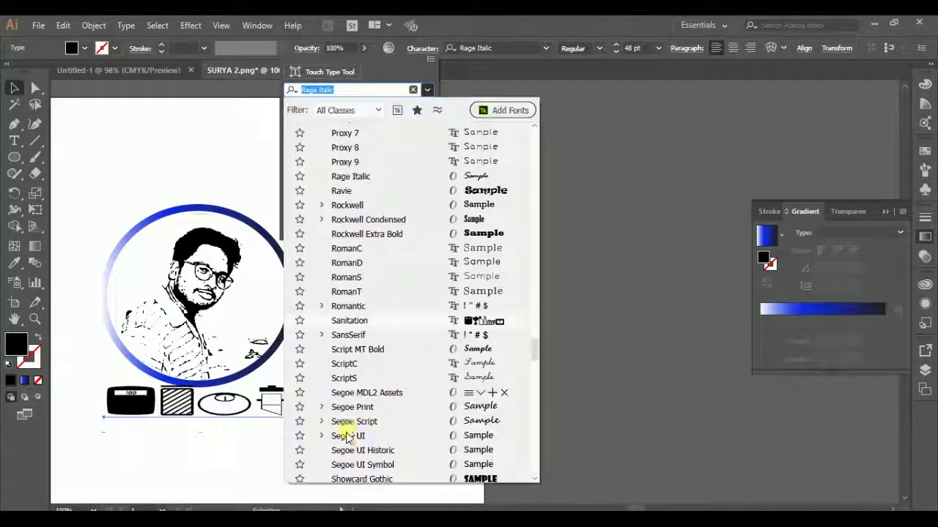
click(359, 234)
key(a)
click(293, 293)
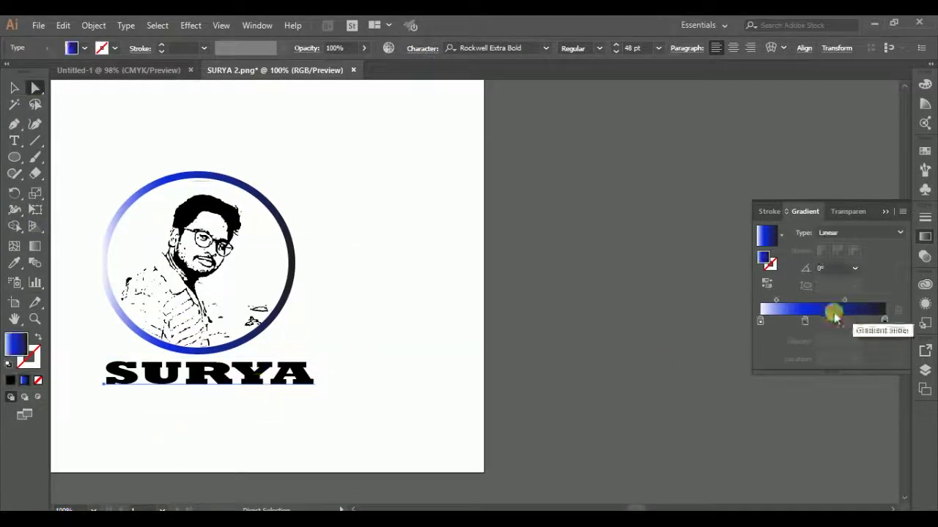
Step: Colour SURYA a bright blue from the Color panel spectrum and check the artboard
click(14, 87)
click(924, 83)
click(572, 330)
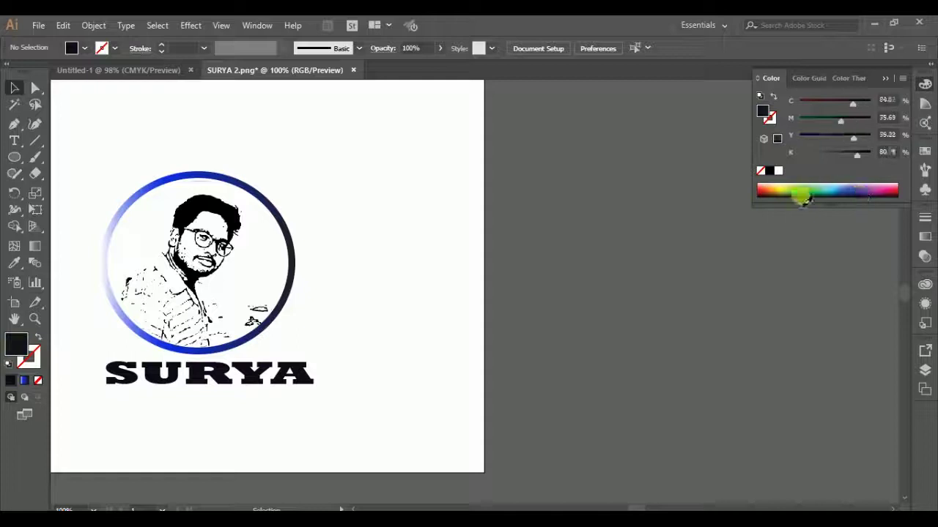
click(292, 393)
drag(882, 194, 871, 199)
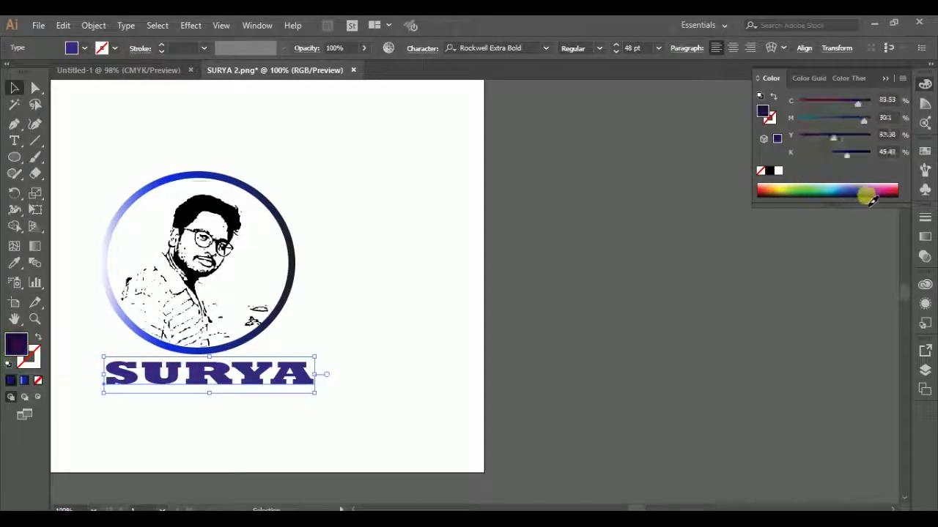
click(839, 194)
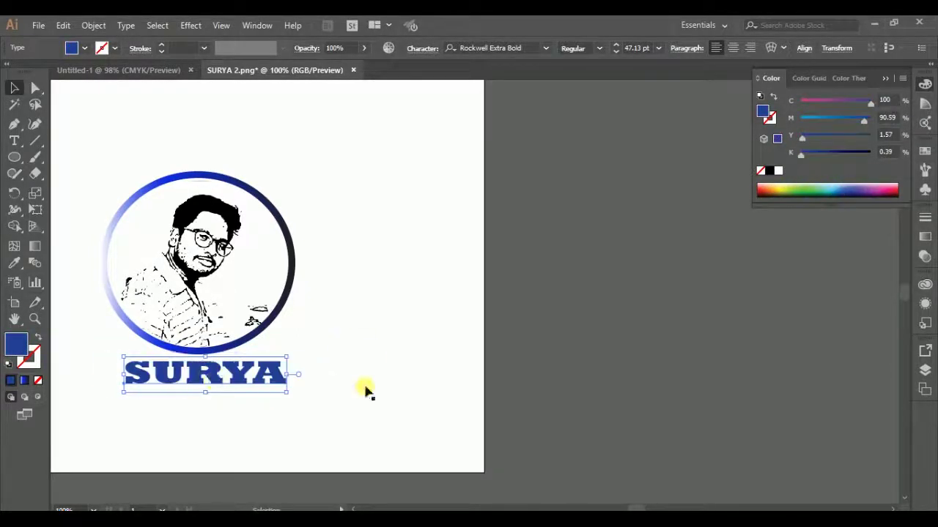
click(437, 384)
key(ctrl+minus)
double_click(14, 319)
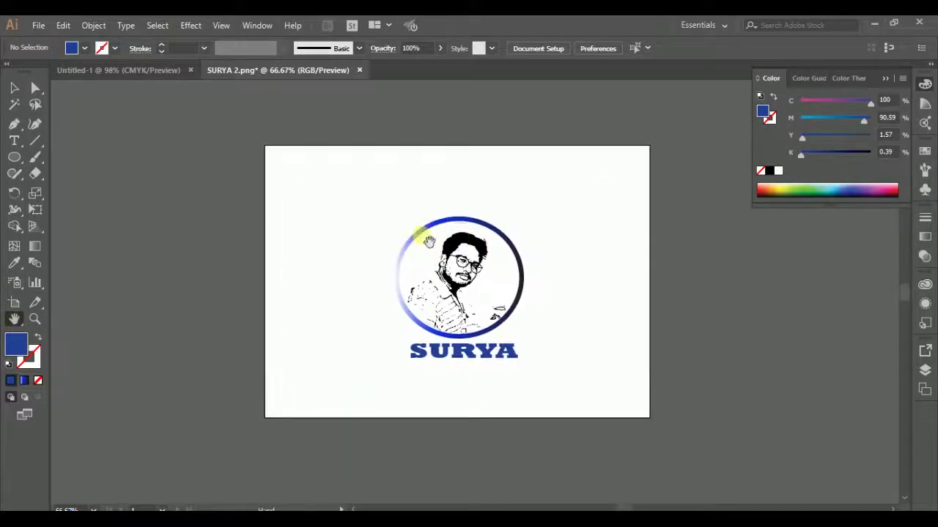
Step: Draw a rectangle covering the whole artboard and fill it purple
right_click(213, 201)
key(Escape)
drag(14, 156, 73, 162)
drag(168, 95, 725, 484)
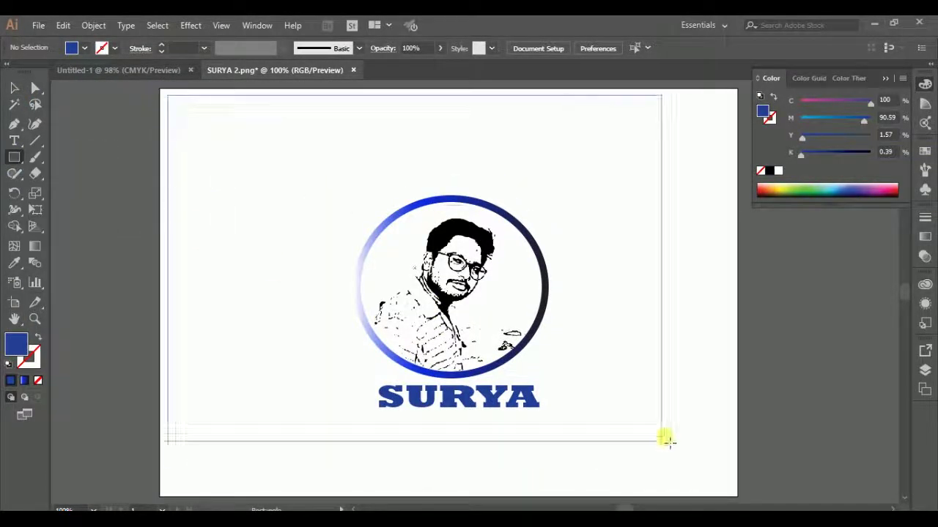
mouse_move(791, 189)
mouse_down()
mouse_move(902, 194)
mouse_move(847, 195)
mouse_up()
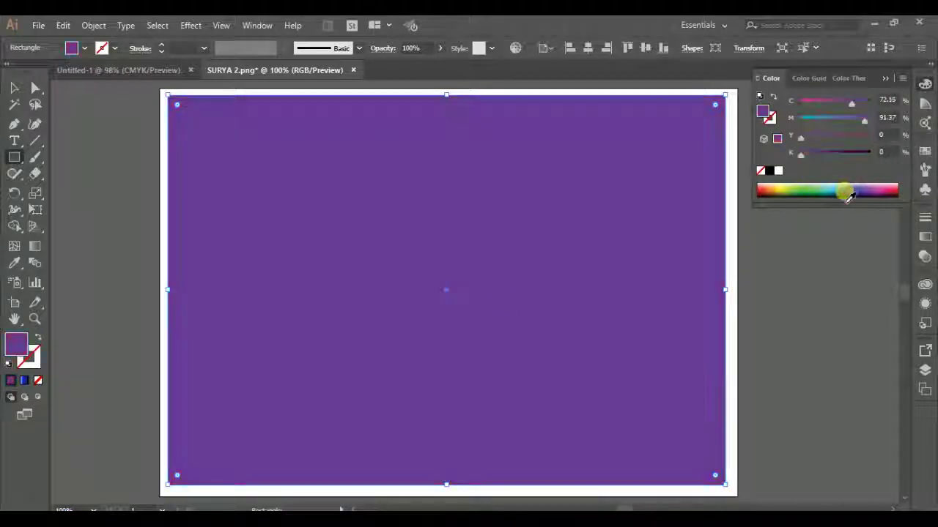
Step: Send the purple rectangle behind the portrait and bring SURYA in front of it
right_click(484, 298)
click(691, 474)
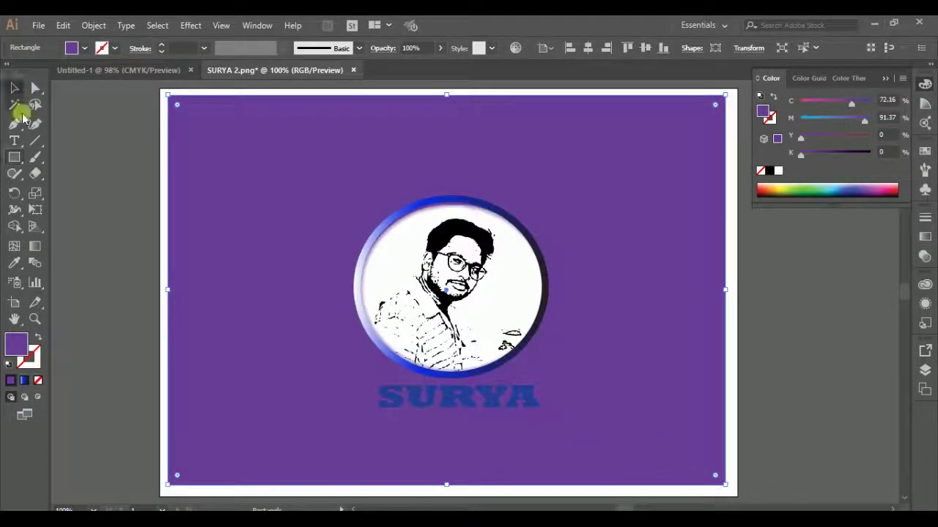
click(192, 285)
scroll(723, 370, down, 1)
right_click(507, 378)
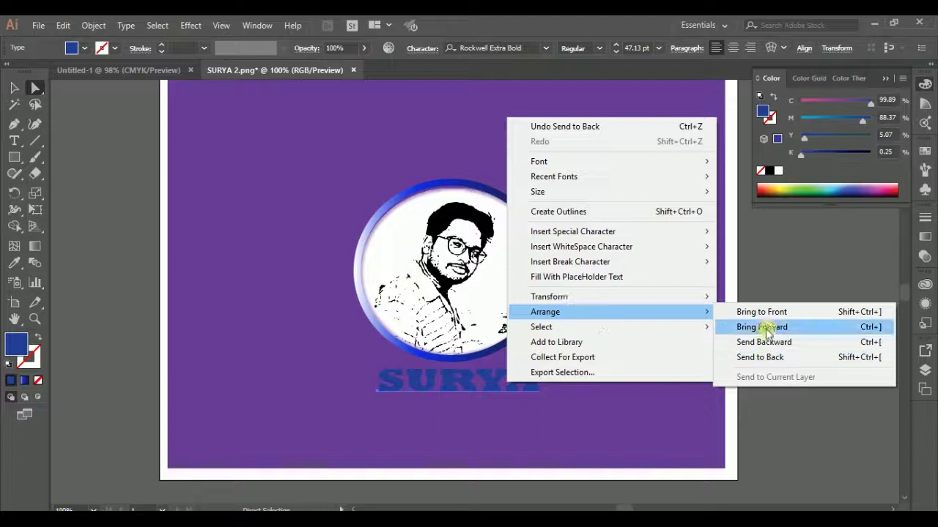
click(768, 310)
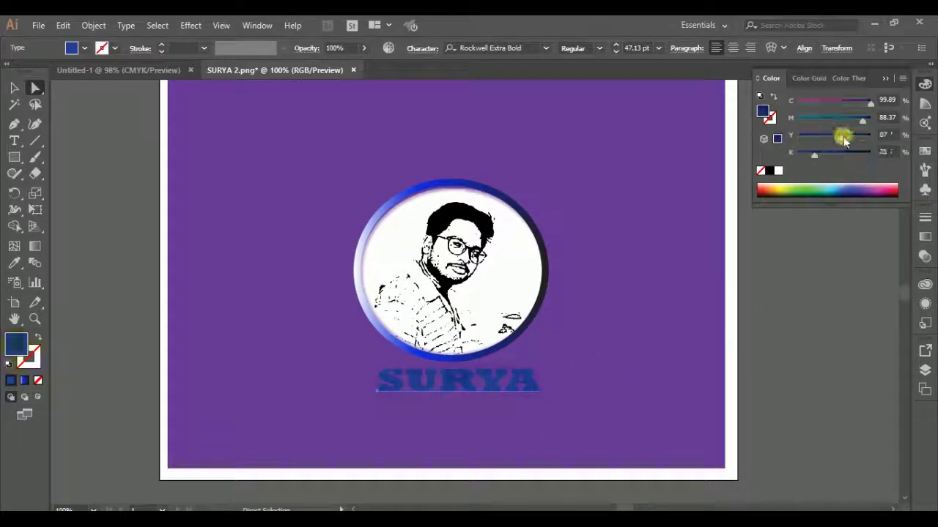
scroll(581, 381, up, 2)
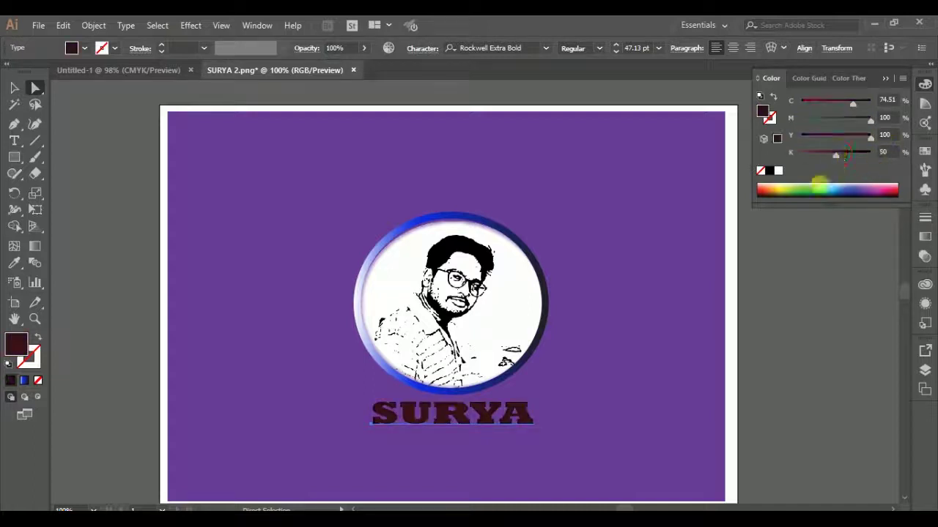
key(ctrl+shift+a)
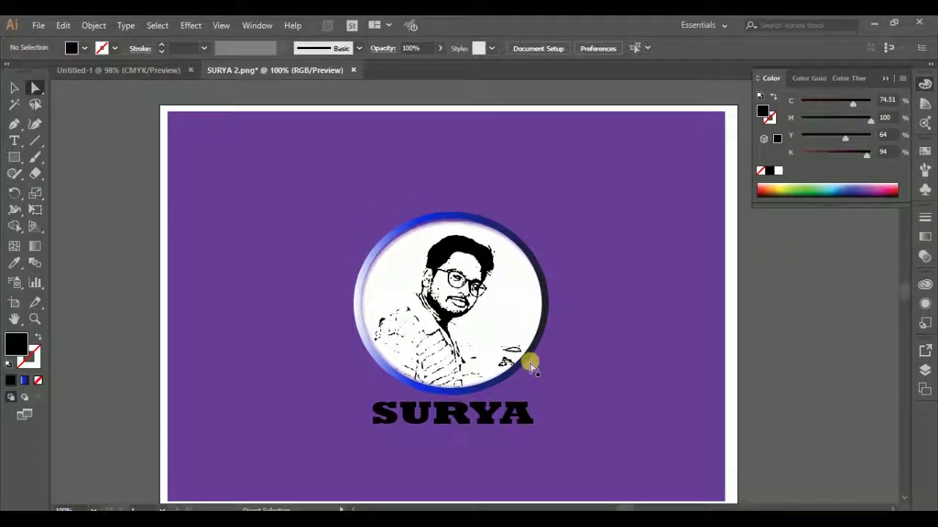
click(10, 86)
Step: Trim the purple rectangle by pulling its top, bottom and right edges inward
drag(169, 307, 453, 307)
click(478, 253)
scroll(478, 252, down, 1)
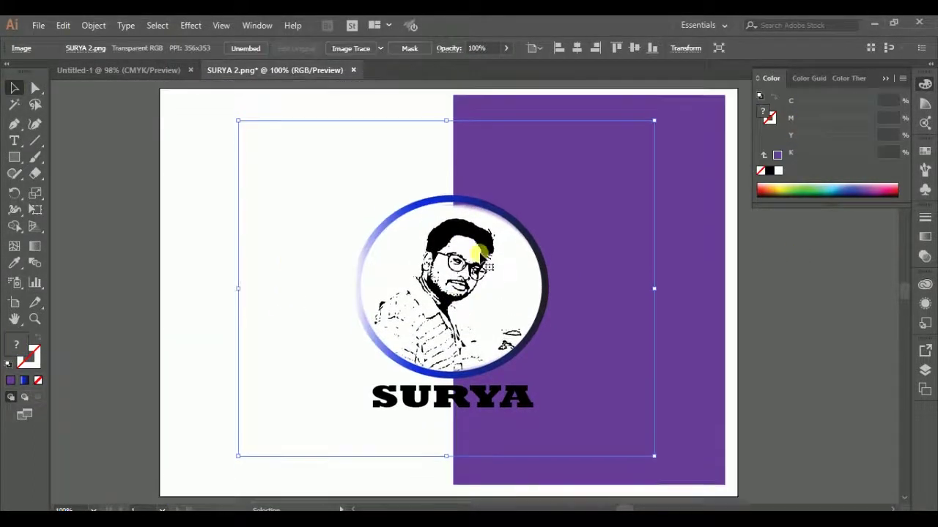
click(564, 180)
drag(588, 93, 588, 115)
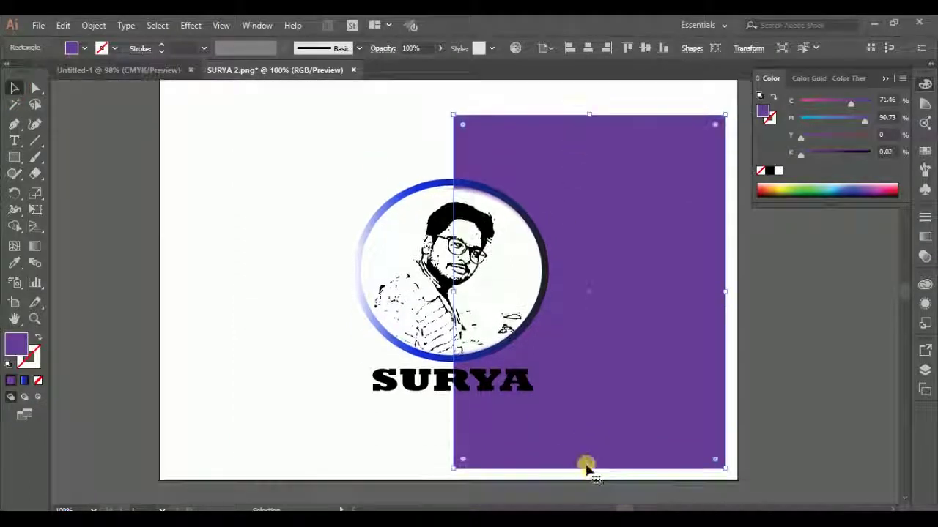
drag(588, 465, 588, 410)
drag(593, 126, 591, 165)
drag(724, 287, 582, 286)
click(600, 318)
click(690, 295)
click(664, 319)
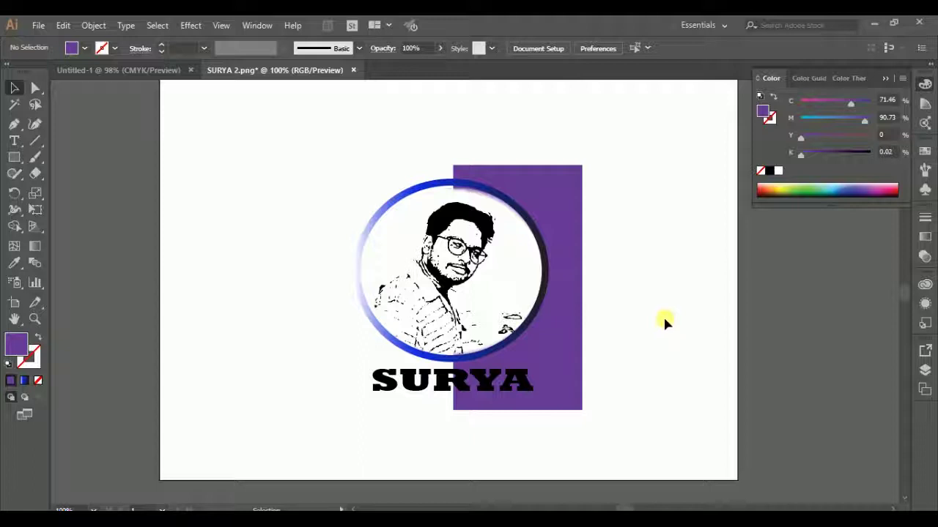
Step: Add a yellow-green rectangle behind the portrait, narrowed to the left half beside the purple panel
drag(170, 88, 726, 472)
drag(803, 189, 792, 188)
right_click(448, 244)
click(623, 490)
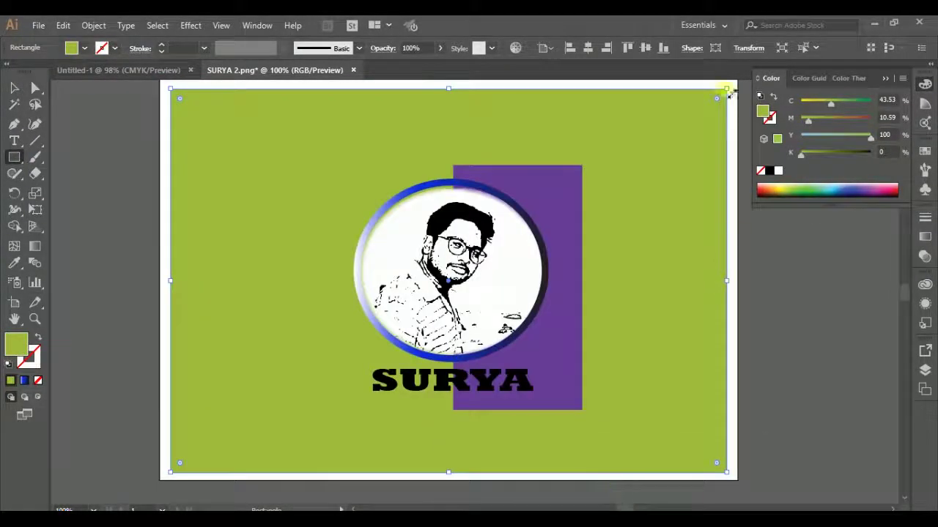
drag(726, 88, 454, 167)
drag(293, 394, 287, 403)
drag(286, 286, 340, 286)
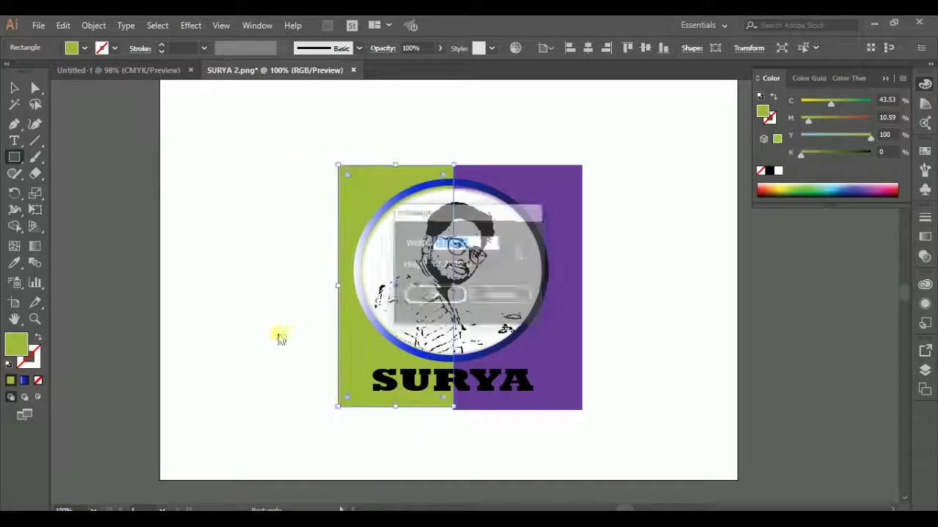
Step: Undo a stray change to the portrait, then draw a rectangle covering the whole artboard
key(v)
click(528, 223)
click(674, 335)
click(446, 438)
key(ctrl+z)
click(570, 176)
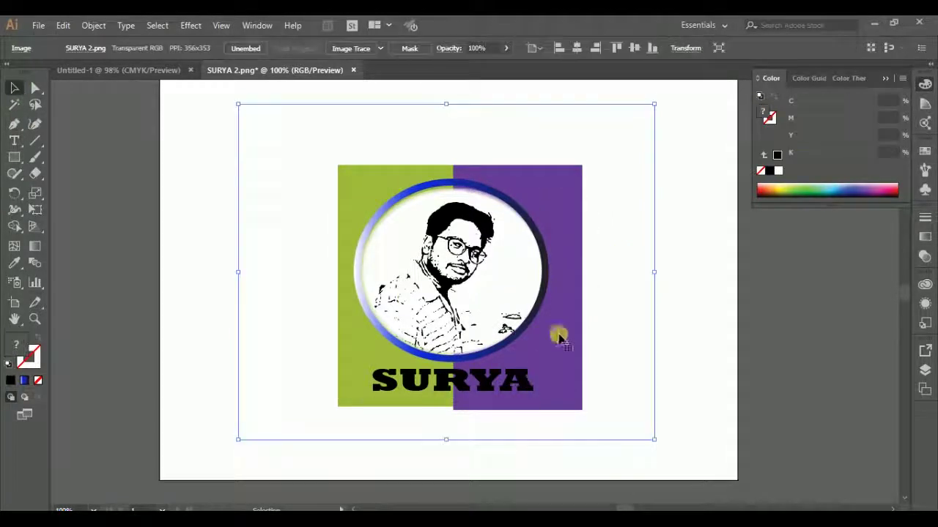
shift+click(573, 258)
key(ctrl+minus)
key(ctrl+equal)
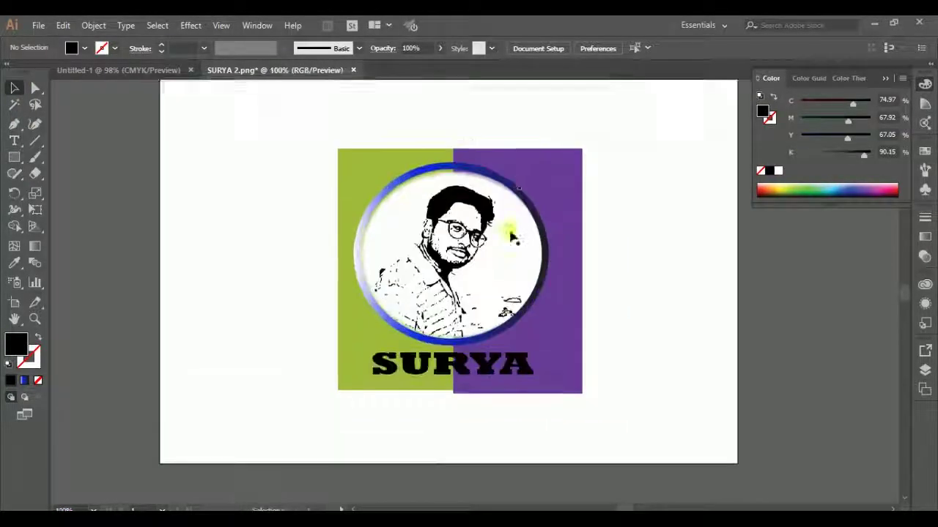
key(m)
drag(170, 110, 738, 496)
Step: Send the black rectangle to the back behind the logo
right_click(369, 217)
click(588, 477)
click(488, 314)
click(500, 296)
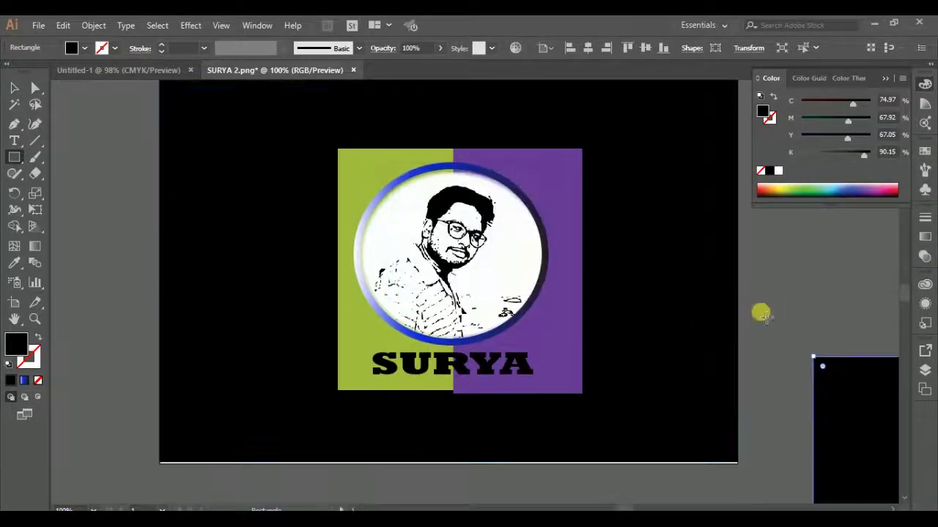
Step: Draw a red rectangle over the logo and try different stacking orders for it
drag(188, 125, 708, 468)
click(852, 188)
click(881, 192)
right_click(486, 236)
click(669, 487)
right_click(648, 368)
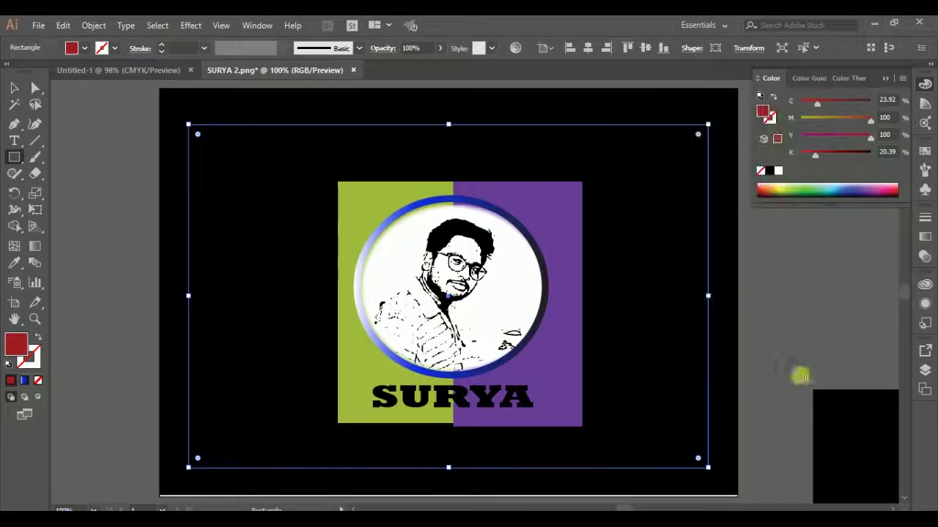
click(682, 82)
right_click(561, 350)
right_click(654, 439)
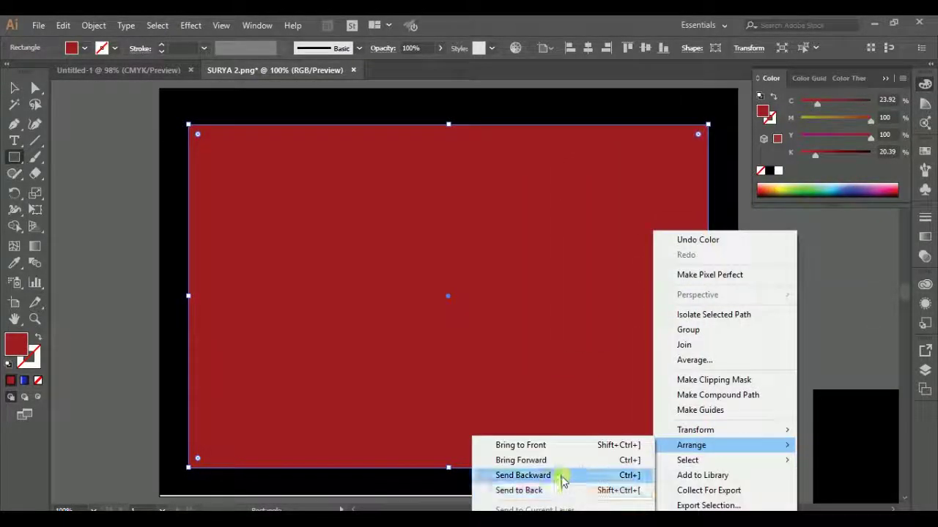
click(561, 477)
Step: Undo the red rectangle to restore the black background and zoom in on the poster
key(ctrl+z)
key(ctrl+z)
key(ctrl+z)
key(ctrl+z)
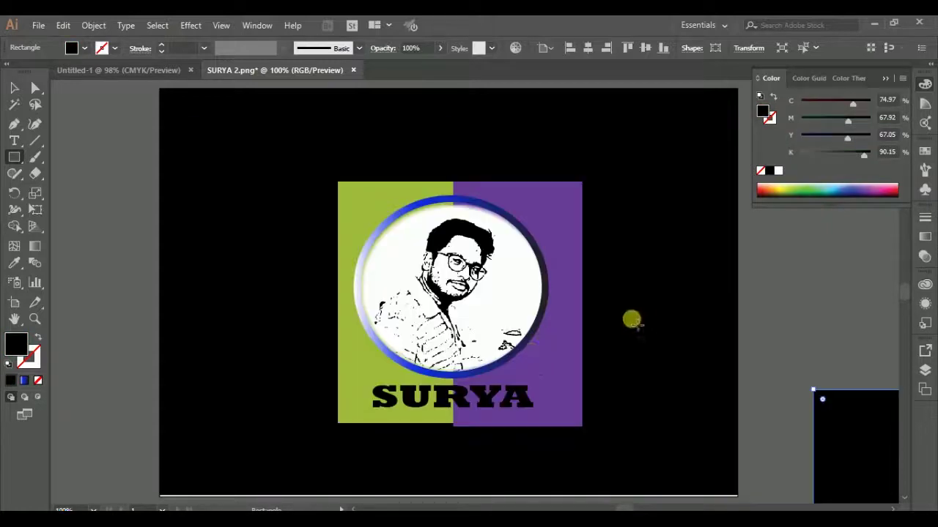
key(ctrl+z)
key(ctrl+minus)
key(ctrl+minus)
key(ctrl+minus)
key(ctrl+z)
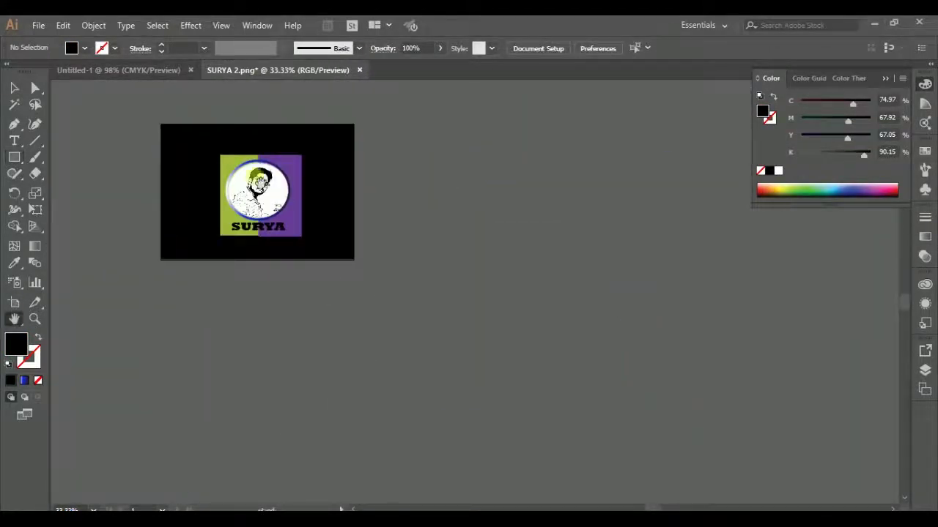
key(ctrl+plus)
key(ctrl+plus)
key(ctrl+plus)
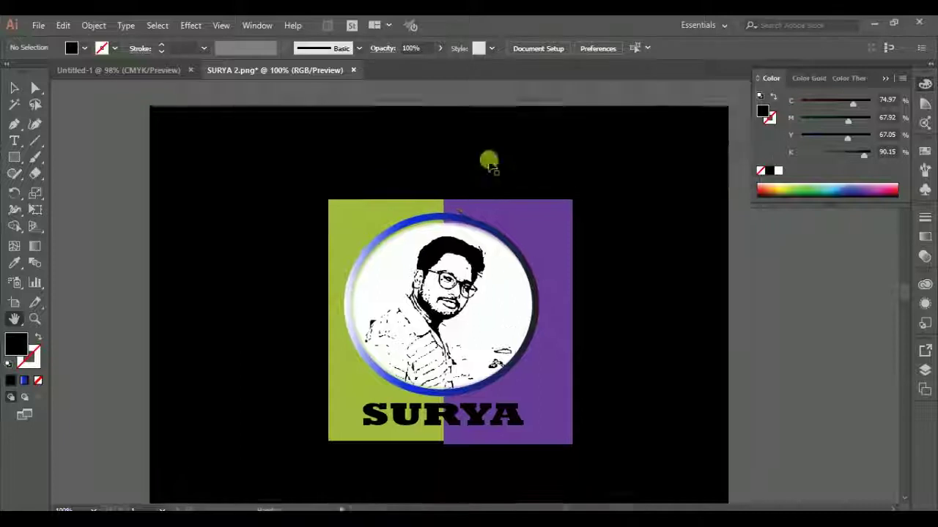
key(ctrl+plus)
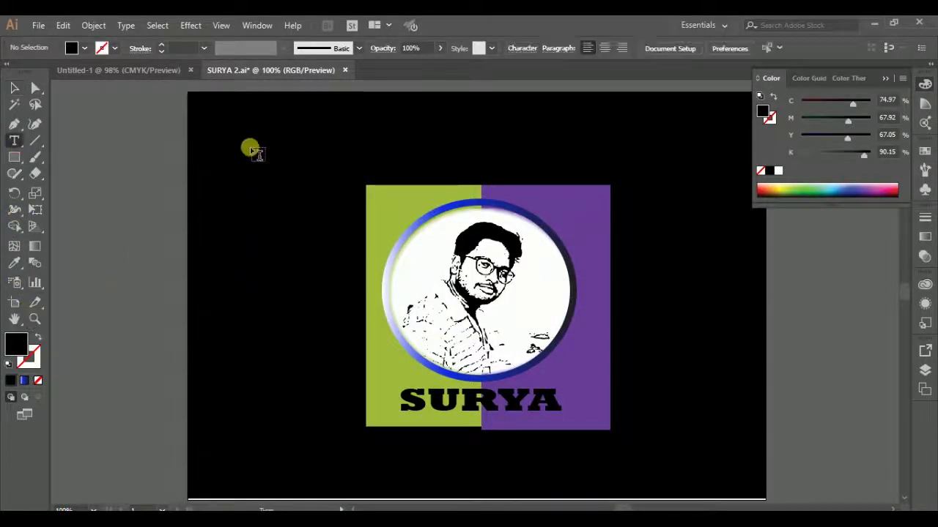
click(251, 150)
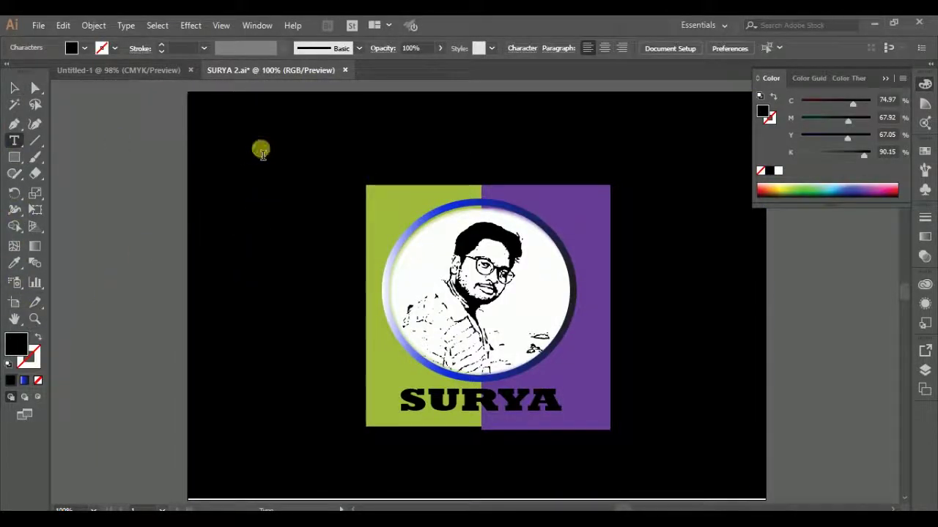
Step: Type the yellow headline THANKS FOR 1000 SUBSRIBERS at the top of the poster
click(791, 193)
text(THANKS FOR)
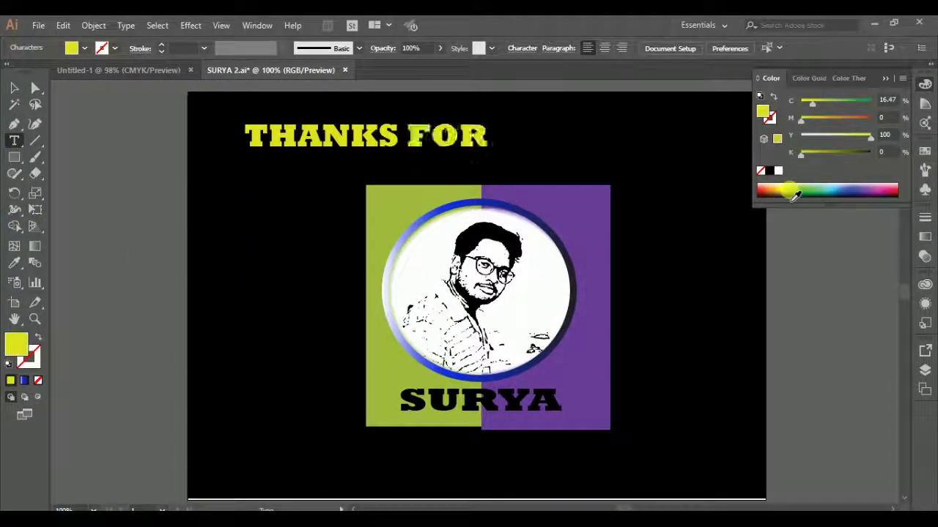
text( 1000 SUBSR)
key(Escape)
drag(316, 136, 274, 135)
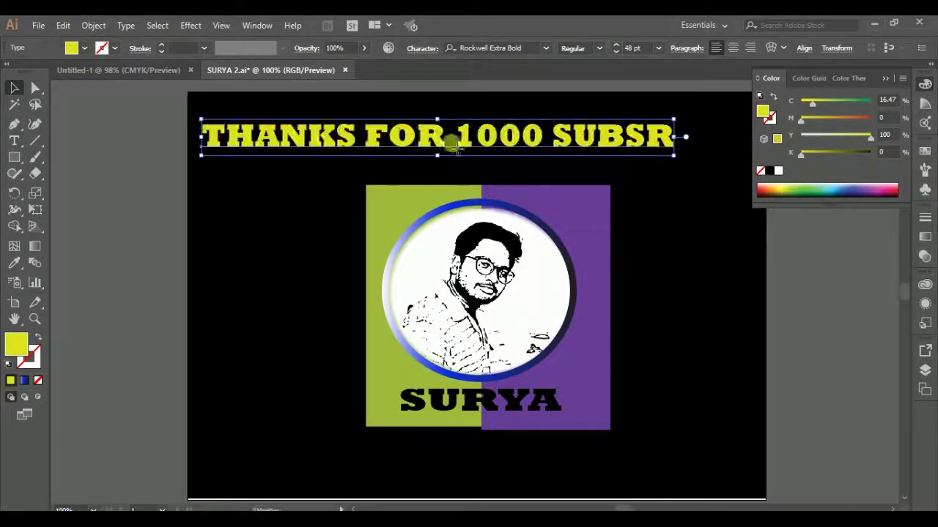
click(14, 141)
click(668, 138)
text(IBE)
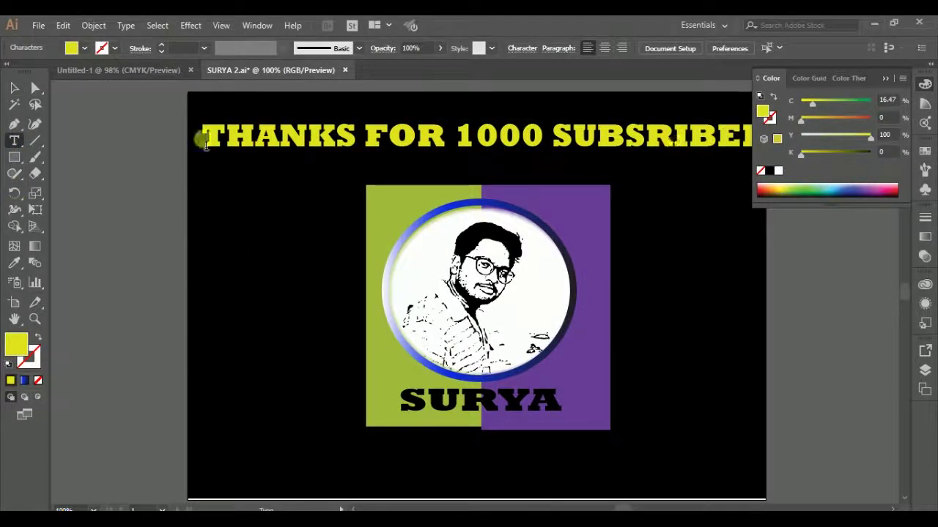
Step: Recolour the headline a slightly different yellow, reduce its font size and centre it at the top
drag(203, 139, 747, 139)
click(823, 192)
click(824, 147)
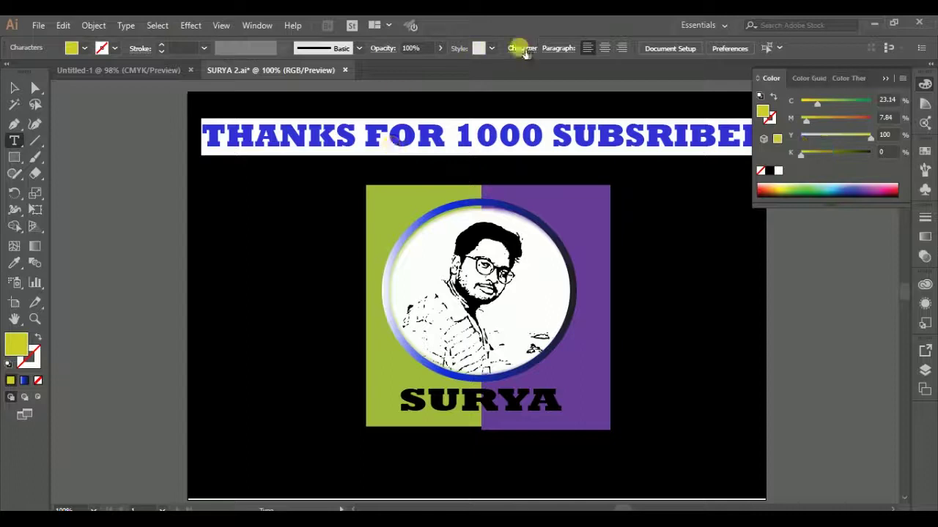
click(521, 48)
click(454, 215)
key(Escape)
drag(321, 140, 381, 156)
Step: Copy the headline below SURYA and retype it as INDUSTRIAL CAD TUTORIALS
click(329, 266)
scroll(418, 151, down, 1)
click(223, 456)
drag(337, 141, 337, 437)
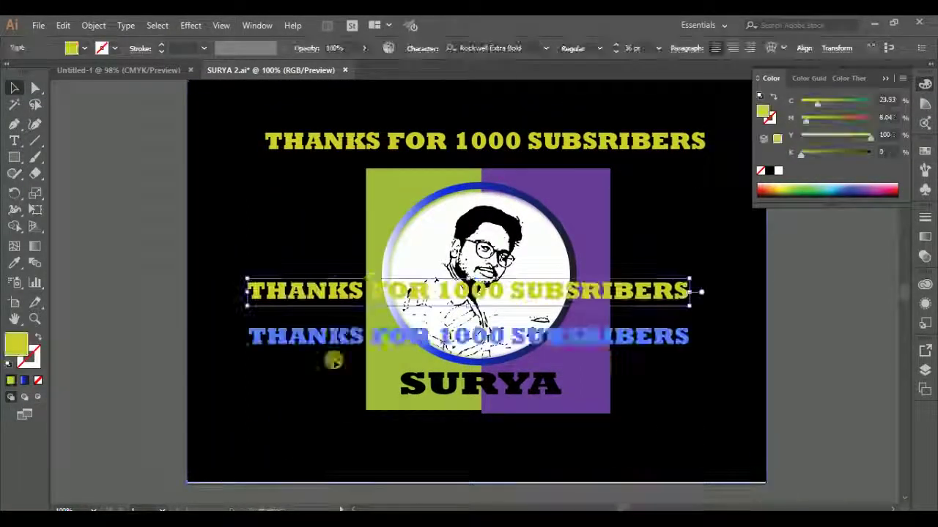
key(t)
key(ctrl+a)
text(INDUSTRIAL CAD TUTORIALS)
key(Escape)
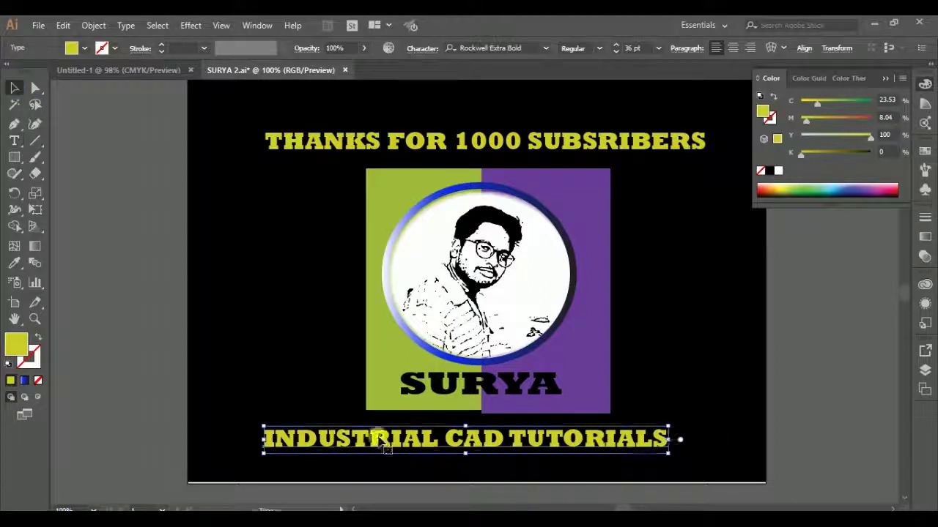
Step: Nudge INDUSTRIAL CAD TUTORIALS to the right to centre it under SURYA
key(shift+Right)
key(shift+Right)
key(v)
key(shift+Right)
key(shift+Right)
key(shift+Right)
click(335, 433)
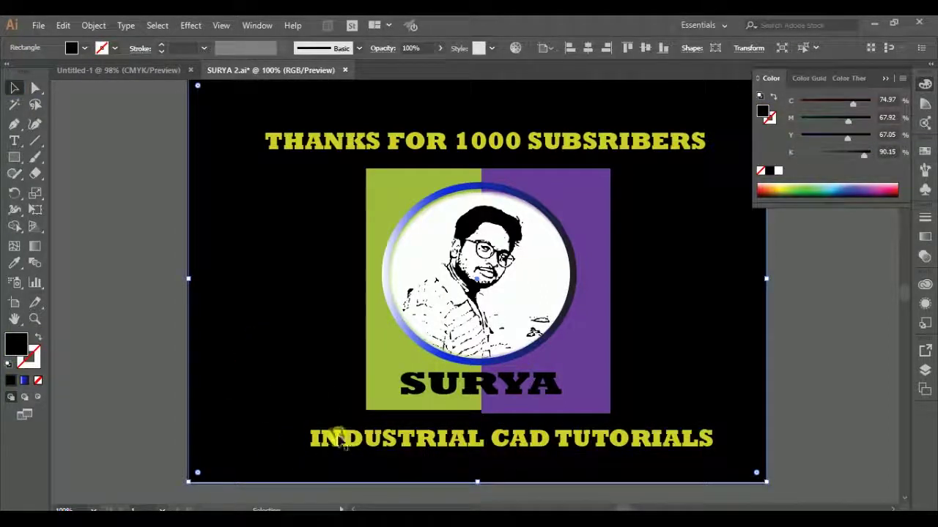
click(230, 397)
click(41, 26)
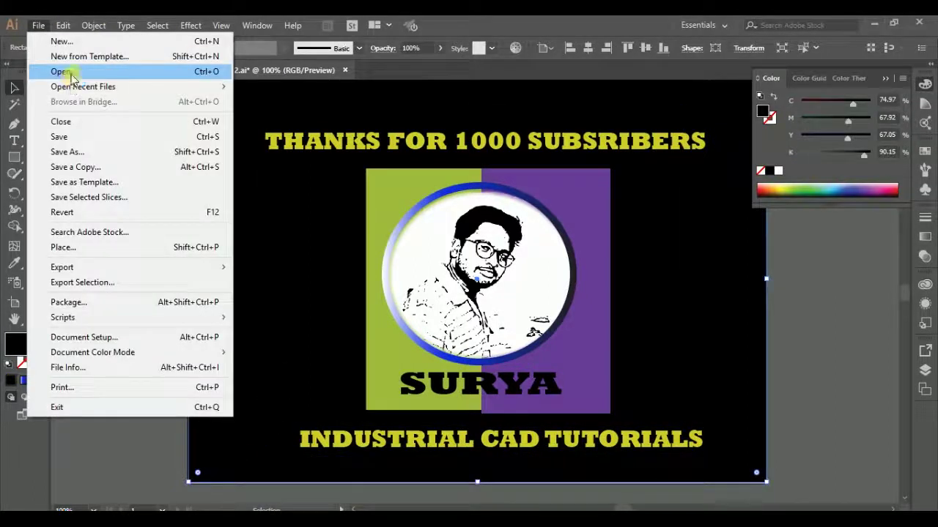
Step: Browse the INTRODUCTION VIDEOS folder for the logo and correct the headline to THANKS FOR 1000 SUBSCRIBERS
click(59, 69)
double_click(197, 125)
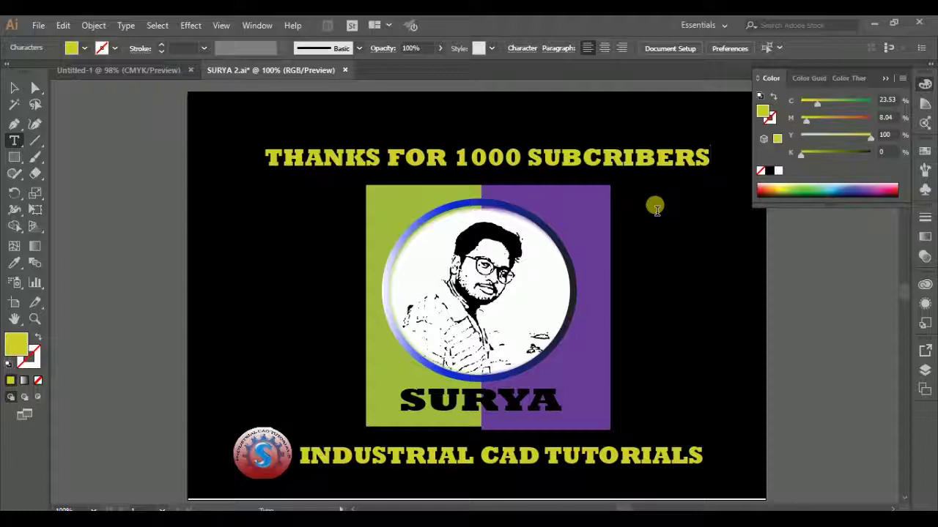
key(BackSpace)
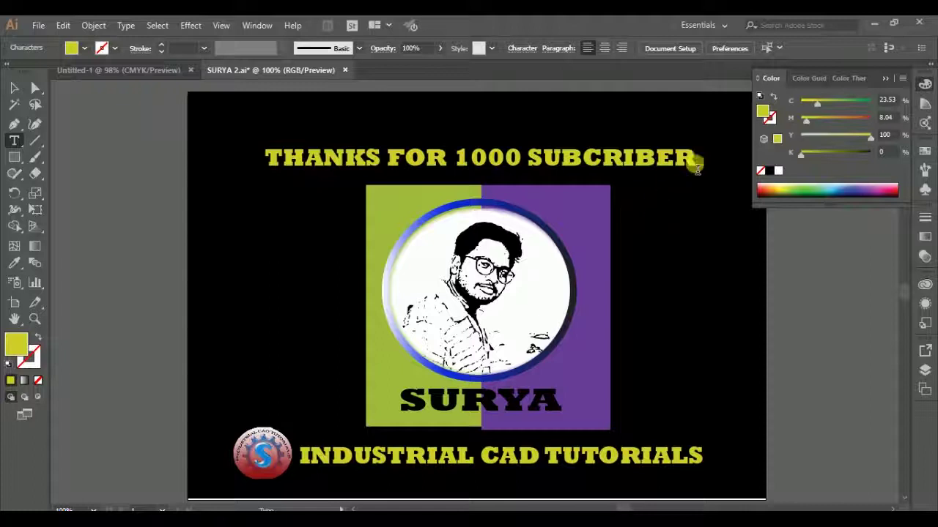
key(BackSpace)
key(BackSpace)
key(BackSpace)
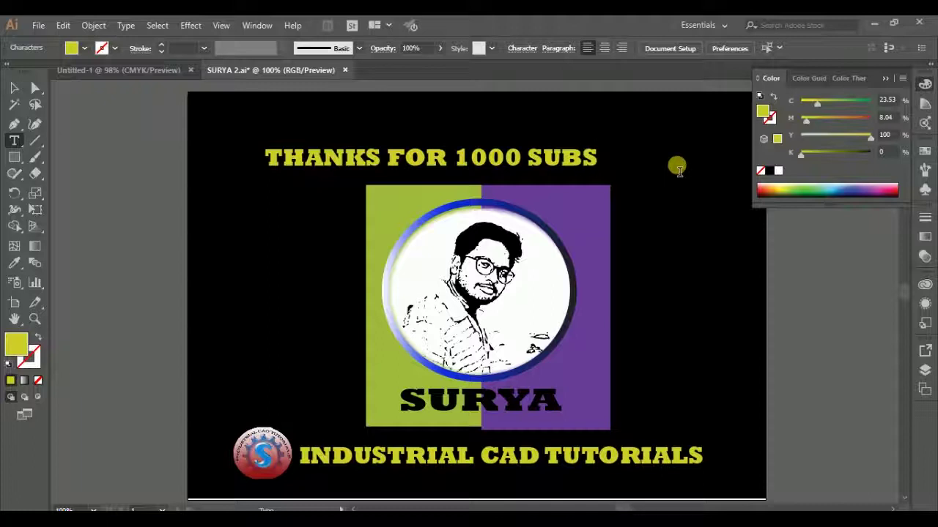
text(CRIBERS)
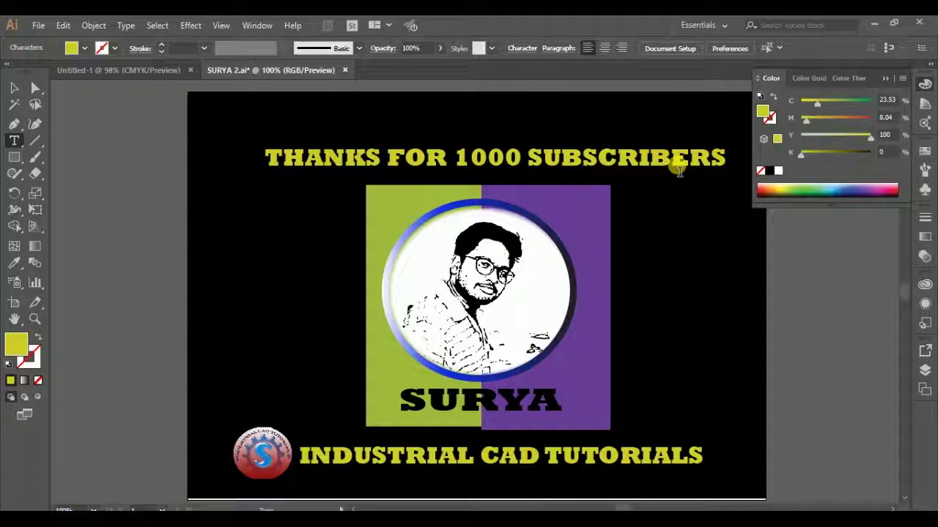
click(14, 88)
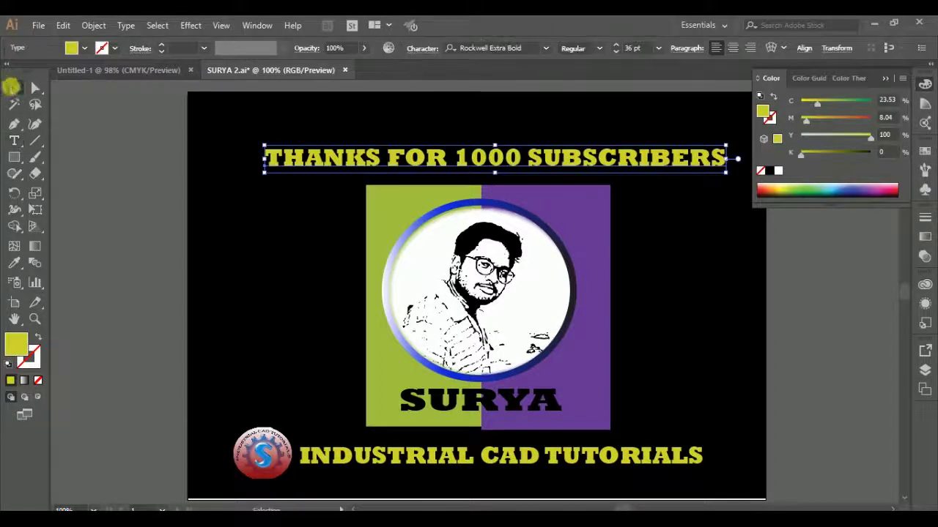
click(260, 279)
click(82, 240)
scroll(97, 258, down, 1)
scroll(97, 257, up, 1)
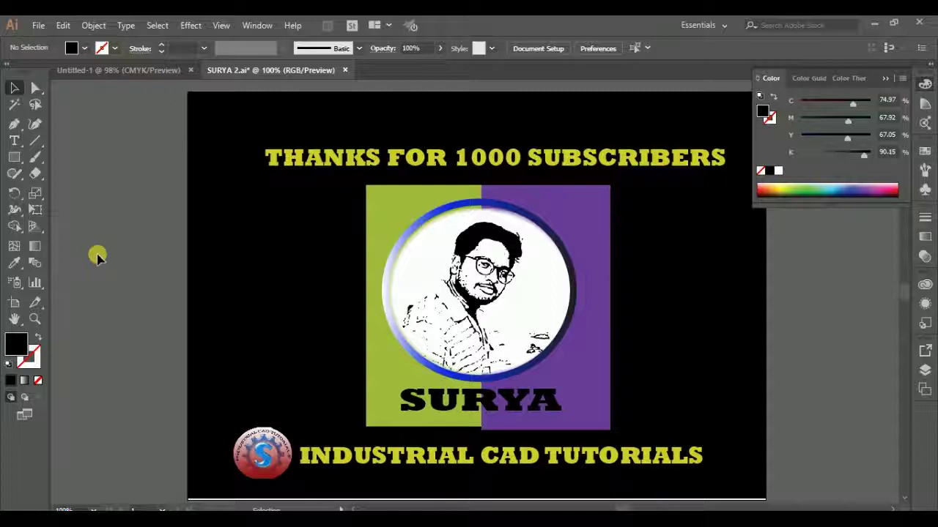